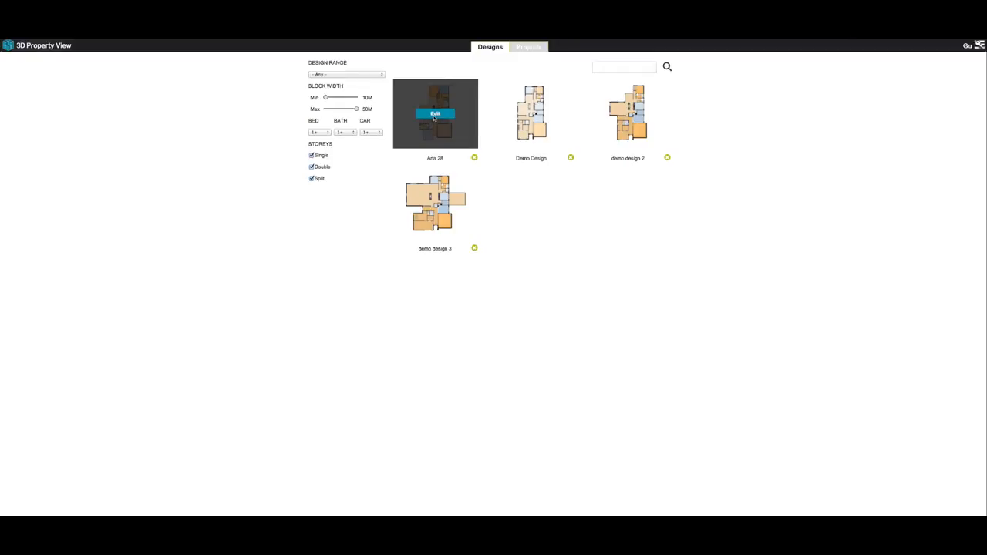
Open the Aria 28 design for editing and start a new project from it
{"action": "left_click", "coordinate": [434, 115]}
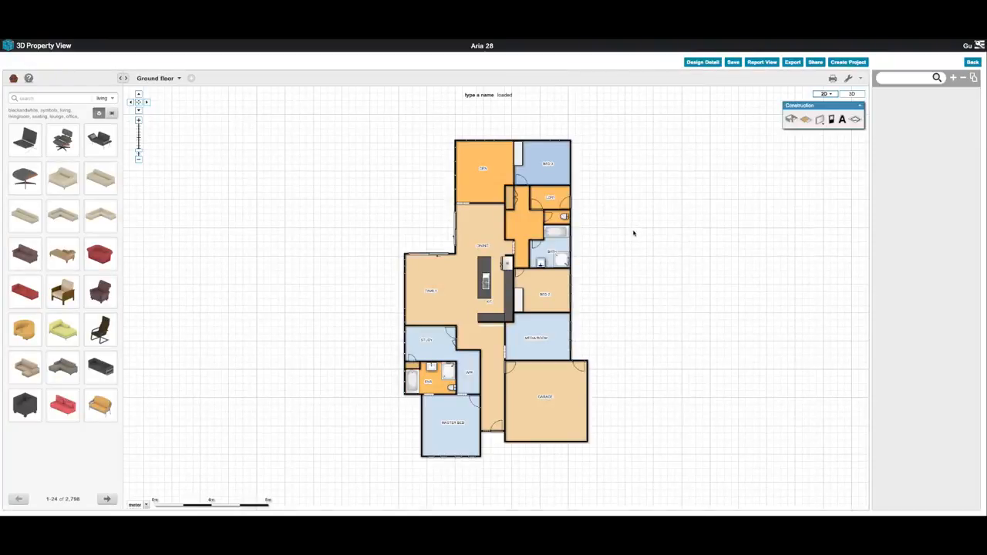
{"action": "left_click", "coordinate": [848, 63]}
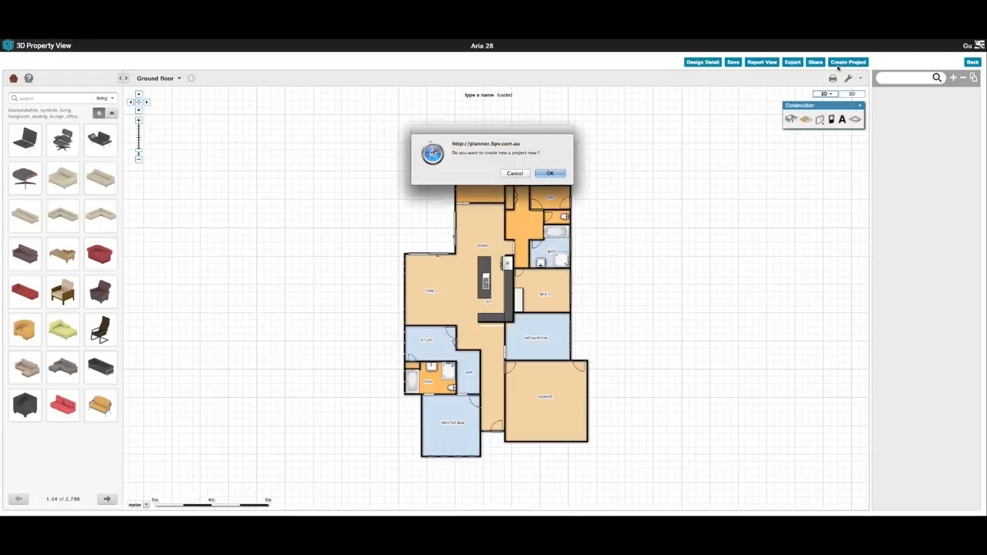
{"action": "left_click", "coordinate": [543, 174]}
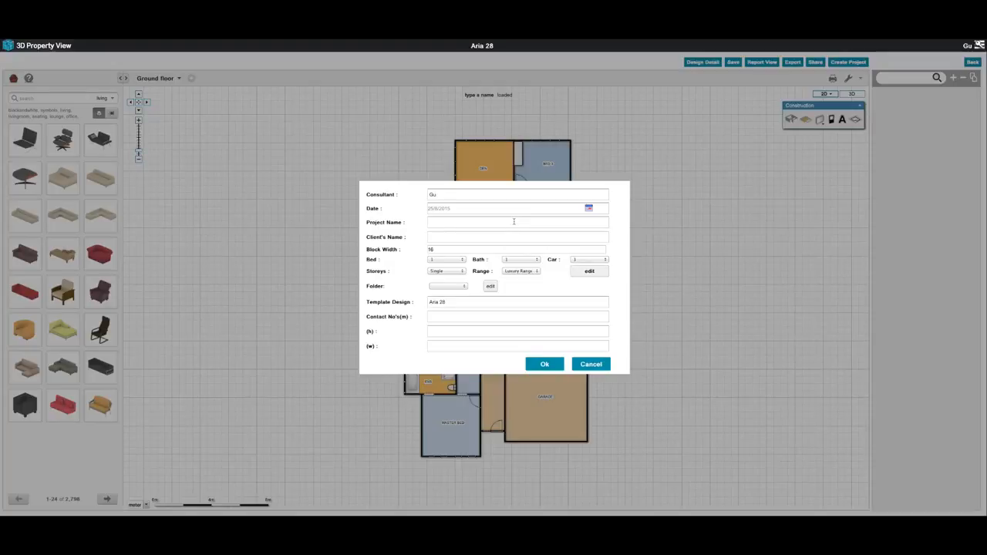
Keep the consultant entry and pick 25 August 2015 as the project date
{"action": "left_click", "coordinate": [450, 195]}
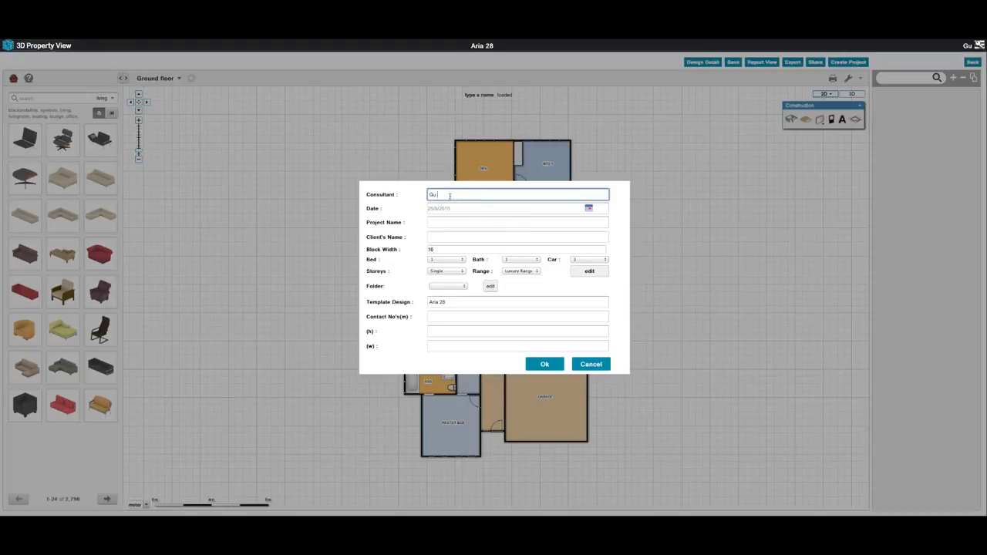
{"action": "key", "text": "ctrl+a"}
{"action": "left_click", "coordinate": [589, 208]}
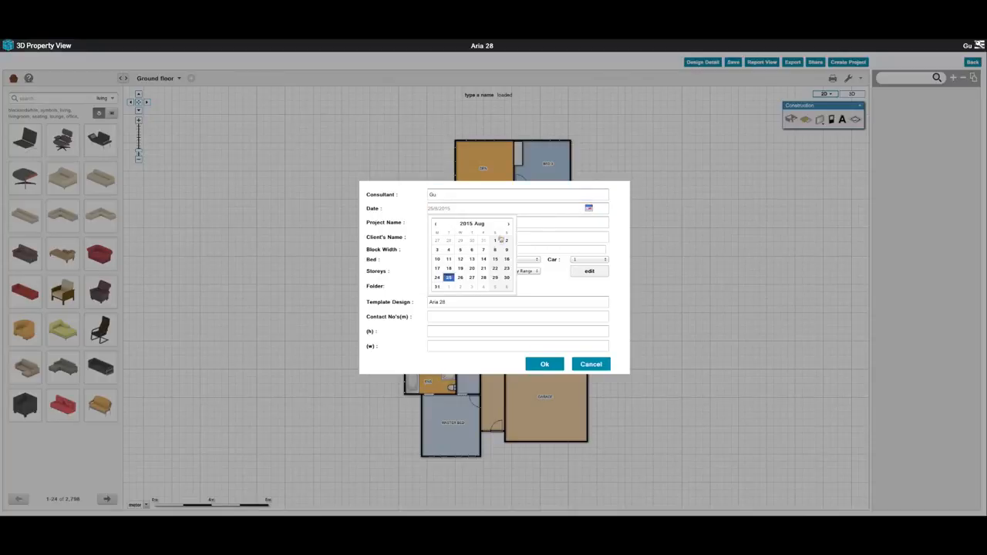
{"action": "left_click", "coordinate": [450, 278]}
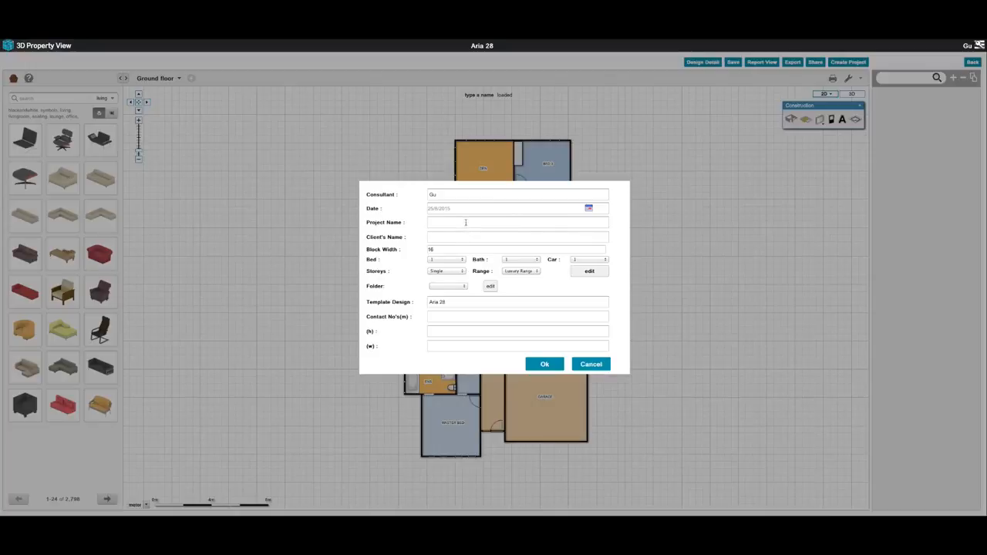
Name the project Demo Project and enter the client's full name
{"action": "left_click", "coordinate": [466, 222]}
{"action": "type", "text": "Demo Project"}
{"action": "key", "text": "Tab"}
{"action": "type", "text": "John Smith"}
Go over the block width, bed and bath fields and choose the car count
{"action": "left_click", "coordinate": [545, 250]}
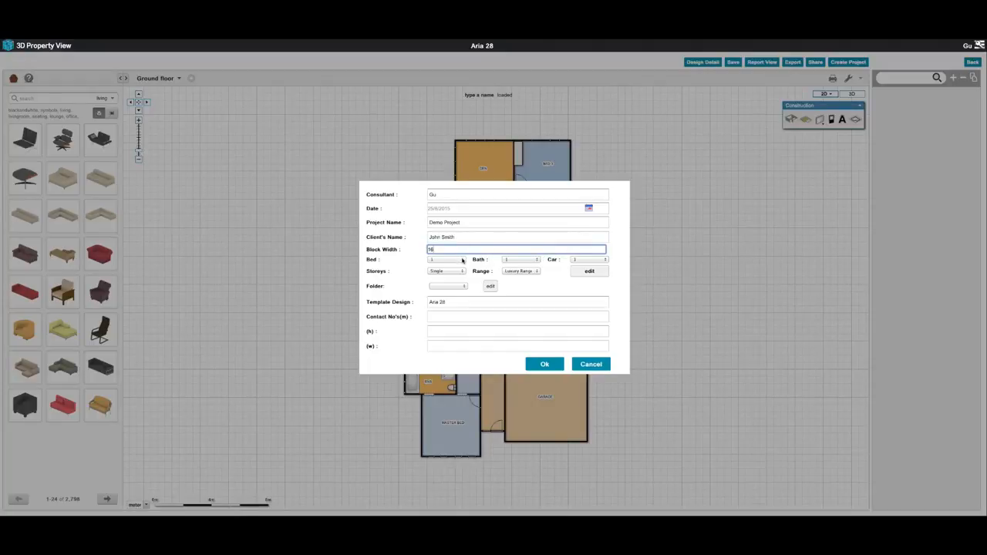
{"action": "left_click", "coordinate": [463, 260]}
{"action": "left_click", "coordinate": [462, 260]}
{"action": "left_click", "coordinate": [506, 263]}
{"action": "left_click", "coordinate": [535, 259]}
{"action": "left_click", "coordinate": [589, 260]}
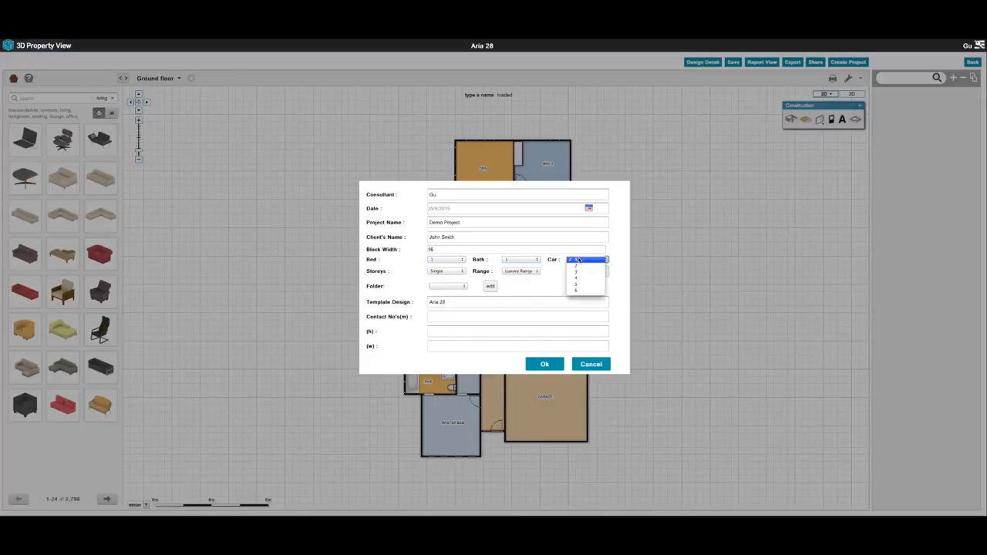
{"action": "left_click", "coordinate": [578, 267]}
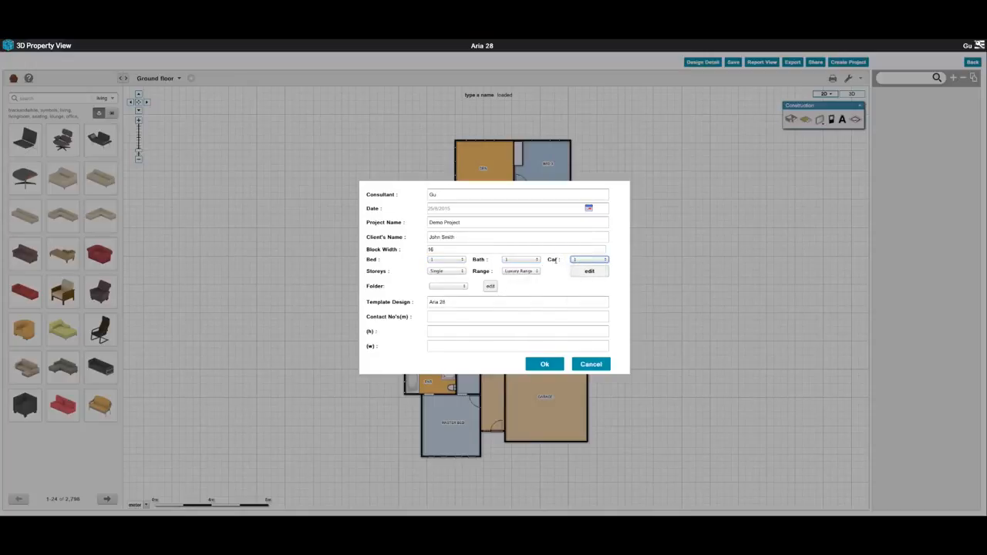
Choose Single for the storeys and Luxury Range for the range
{"action": "left_click", "coordinate": [459, 272]}
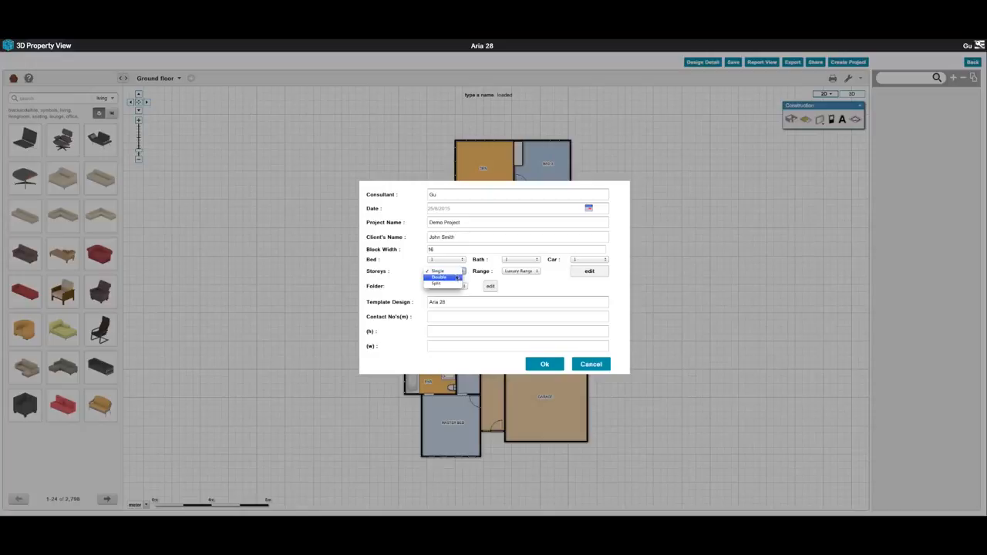
{"action": "left_click", "coordinate": [437, 271]}
{"action": "left_click", "coordinate": [516, 271]}
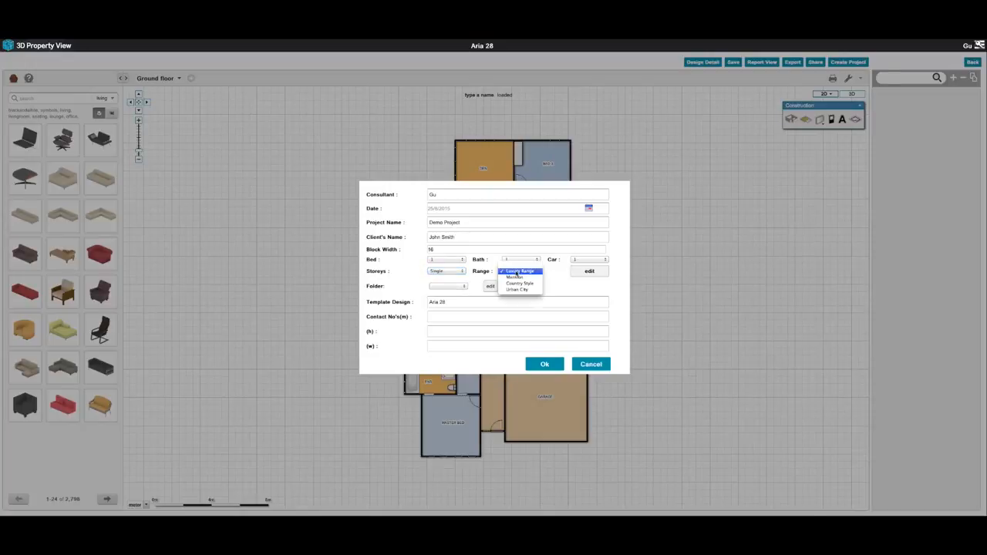
{"action": "left_click", "coordinate": [517, 272]}
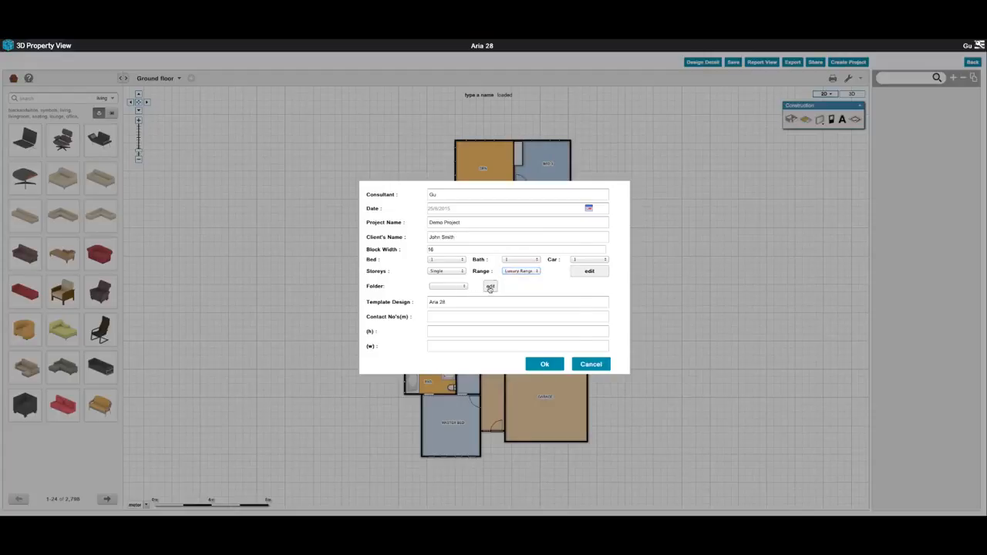
Look over the folder list, template design, contact and address fields without filling them in, and create the project
{"action": "left_click", "coordinate": [491, 286]}
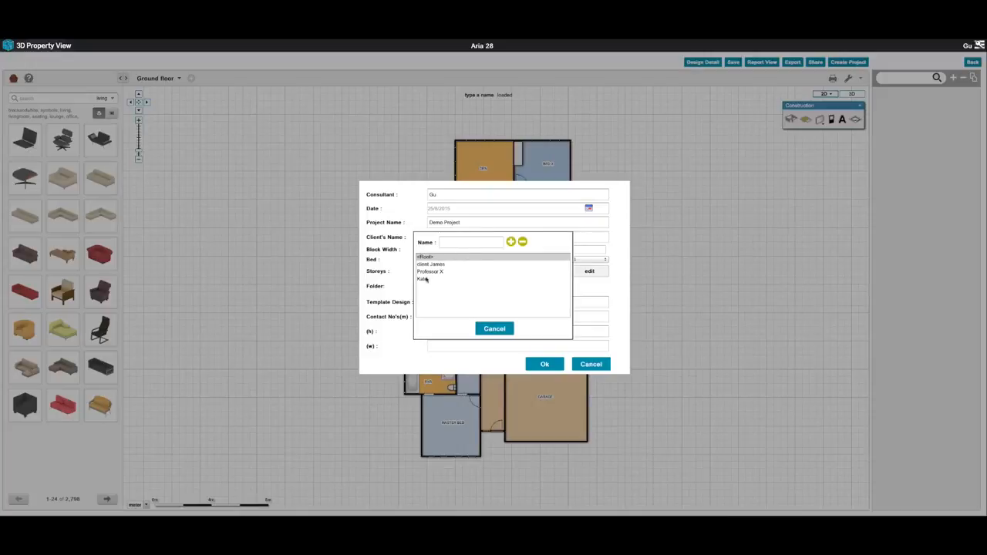
{"action": "left_click", "coordinate": [487, 328]}
{"action": "left_click", "coordinate": [457, 302]}
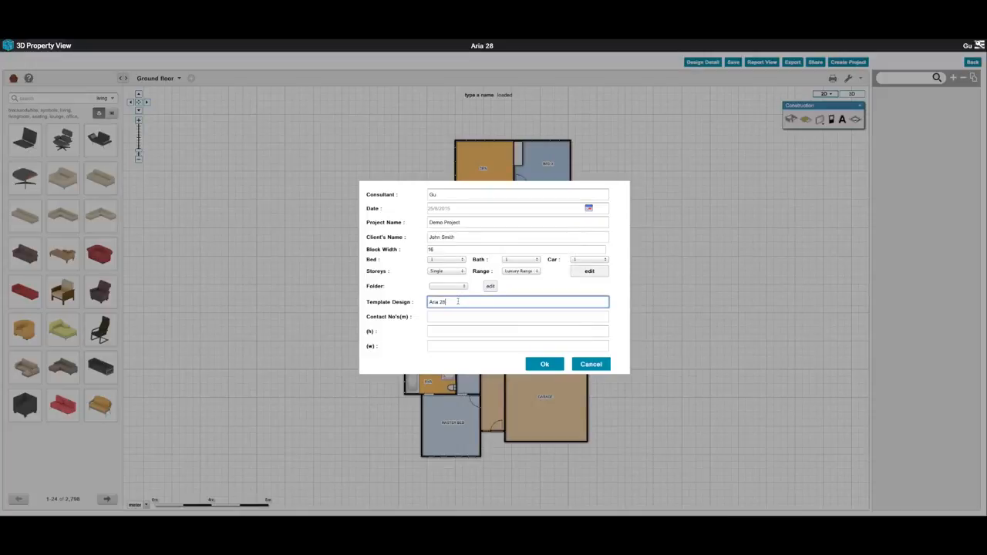
{"action": "left_click_drag", "start_coordinate": [453, 302], "coordinate": [429, 301]}
{"action": "left_click", "coordinate": [451, 302]}
{"action": "left_click", "coordinate": [452, 315]}
{"action": "scroll", "coordinate": [449, 309], "scroll_direction": "down", "scroll_amount": 2}
{"action": "left_click", "coordinate": [445, 277]}
{"action": "key", "text": "Tab"}
{"action": "key", "text": "Tab"}
{"action": "key", "text": "Tab"}
{"action": "key", "text": "Tab"}
{"action": "key", "text": "Tab"}
{"action": "key", "text": "Tab"}
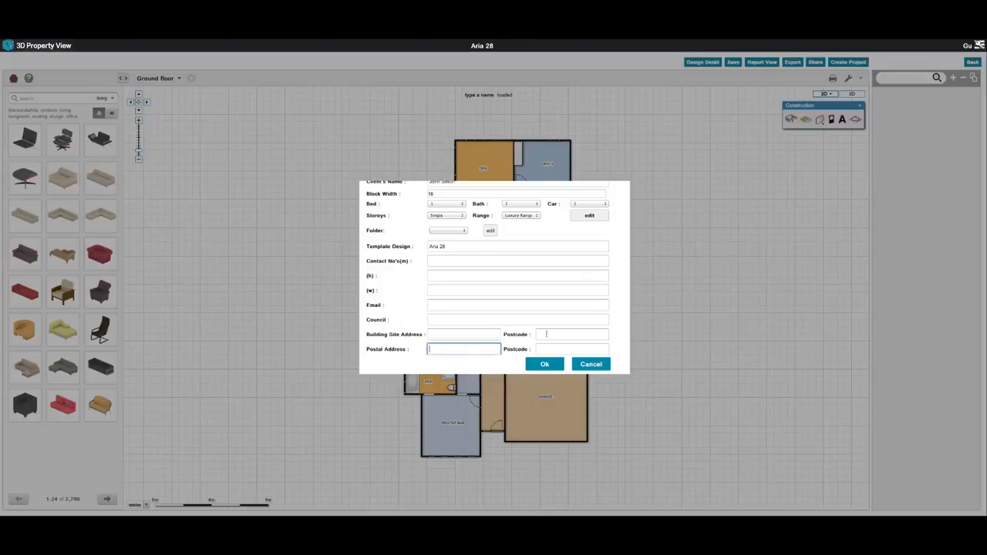
{"action": "left_click", "coordinate": [545, 365]}
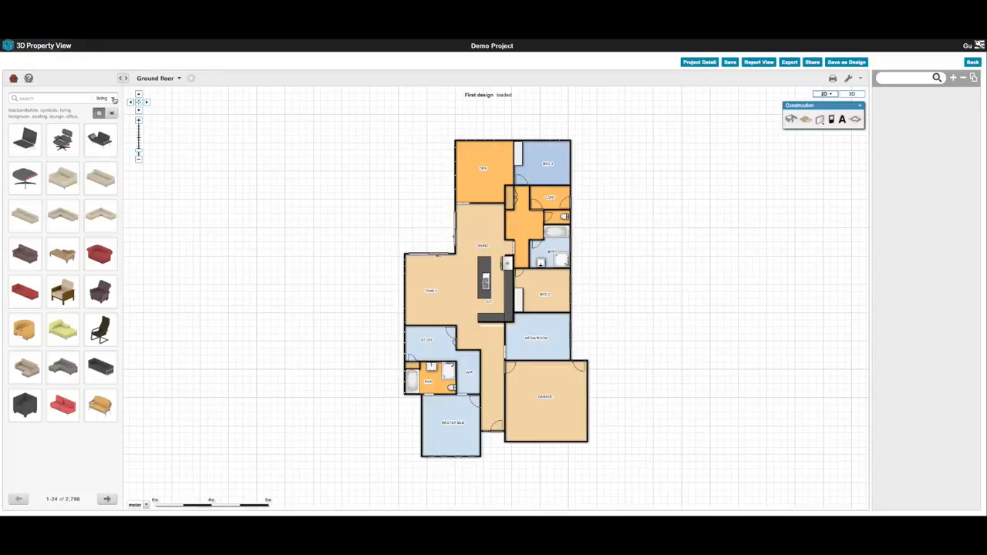
Browse the object library categories and show the windows category
{"action": "left_click", "coordinate": [114, 99]}
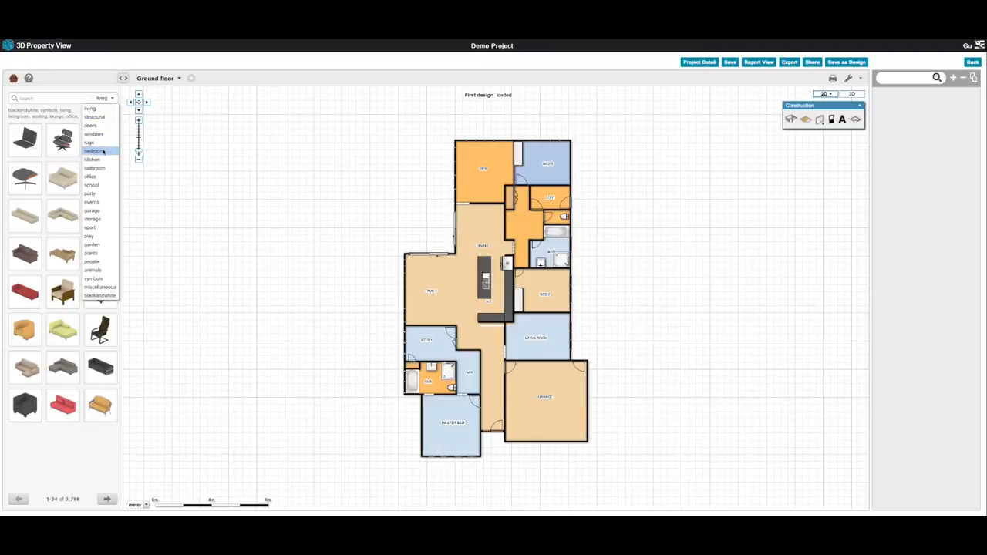
{"action": "left_click", "coordinate": [164, 173]}
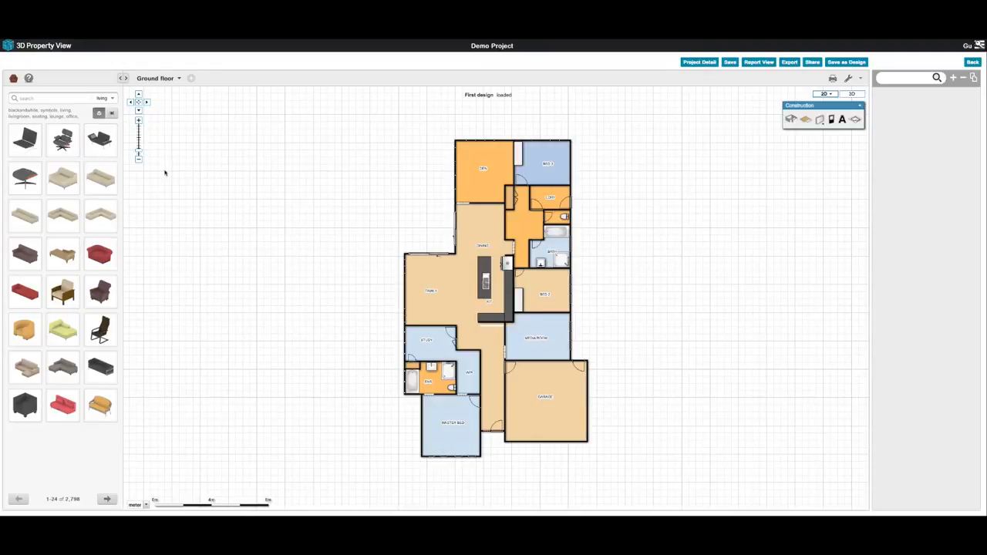
{"action": "left_click", "coordinate": [112, 98]}
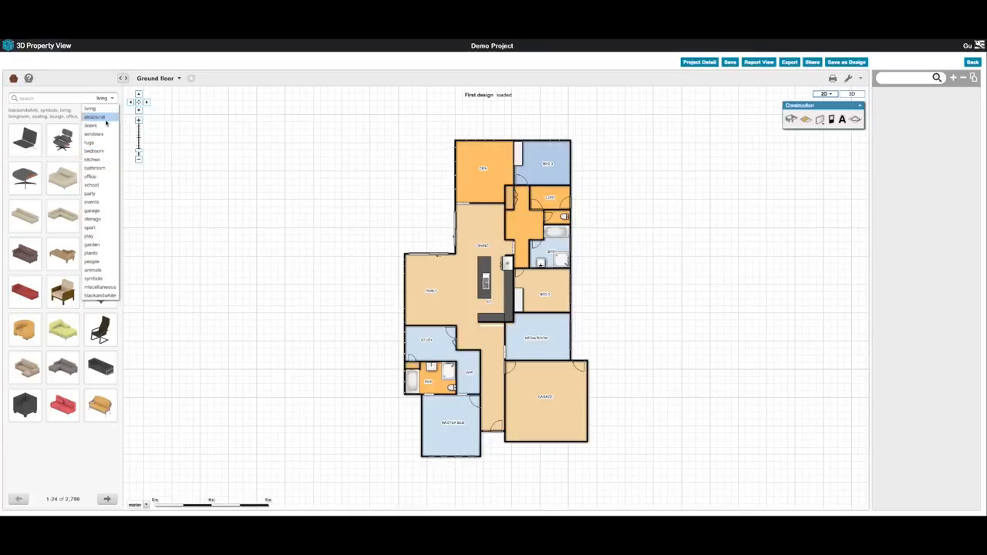
{"action": "left_click", "coordinate": [108, 106]}
{"action": "left_click", "coordinate": [112, 101]}
{"action": "left_click", "coordinate": [107, 119]}
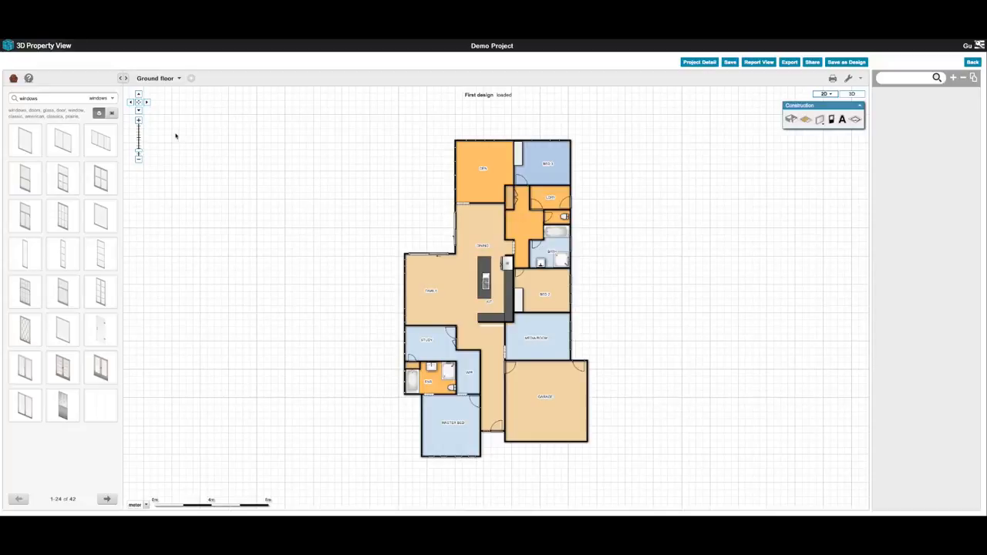
{"action": "left_click", "coordinate": [138, 120]}
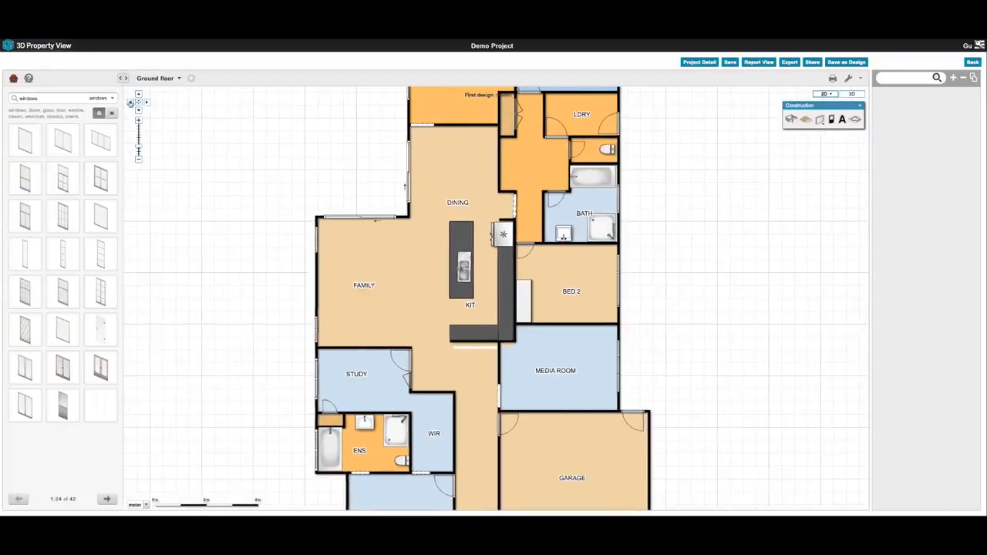
{"action": "left_click", "coordinate": [137, 116]}
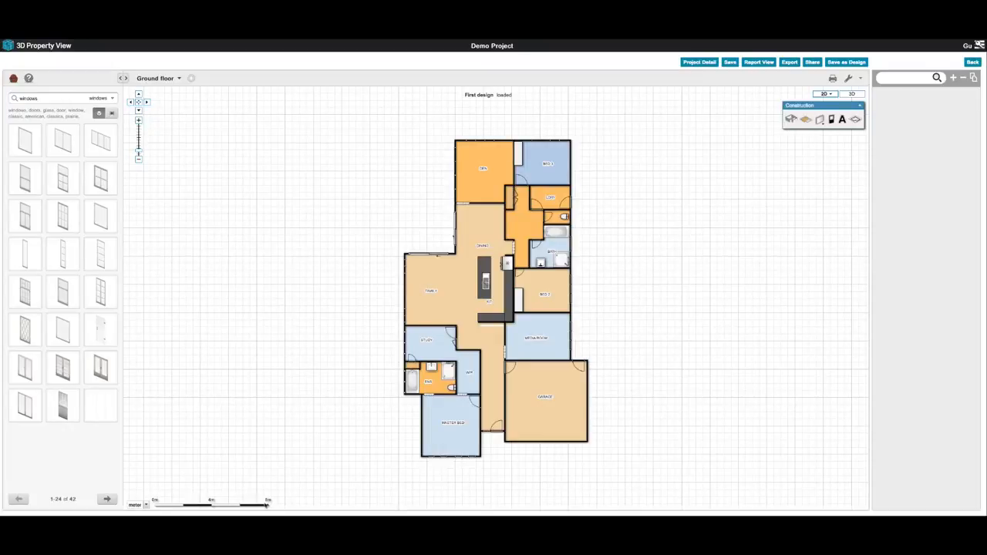
{"action": "left_click", "coordinate": [147, 505]}
{"action": "left_click", "coordinate": [176, 487]}
{"action": "mouse_move", "coordinate": [158, 78]}
{"action": "left_click", "coordinate": [192, 80]}
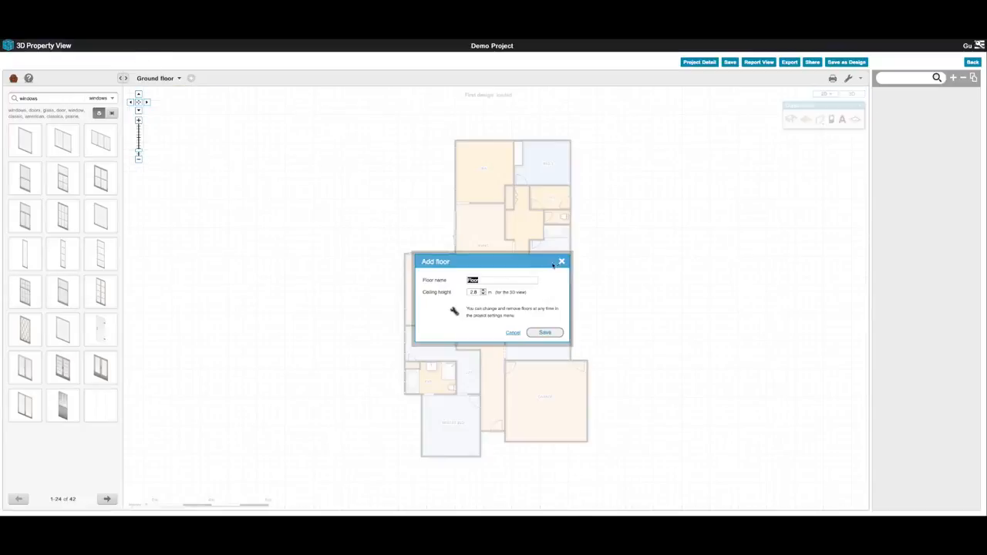
{"action": "left_click", "coordinate": [513, 332]}
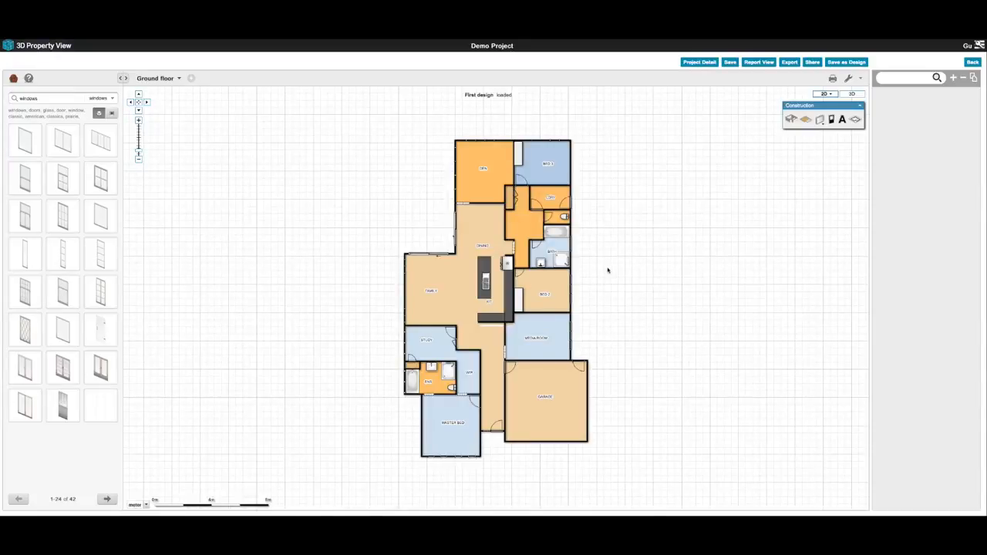
Draw a square room in the outside corner between the dining and family areas
{"action": "left_click", "coordinate": [139, 120]}
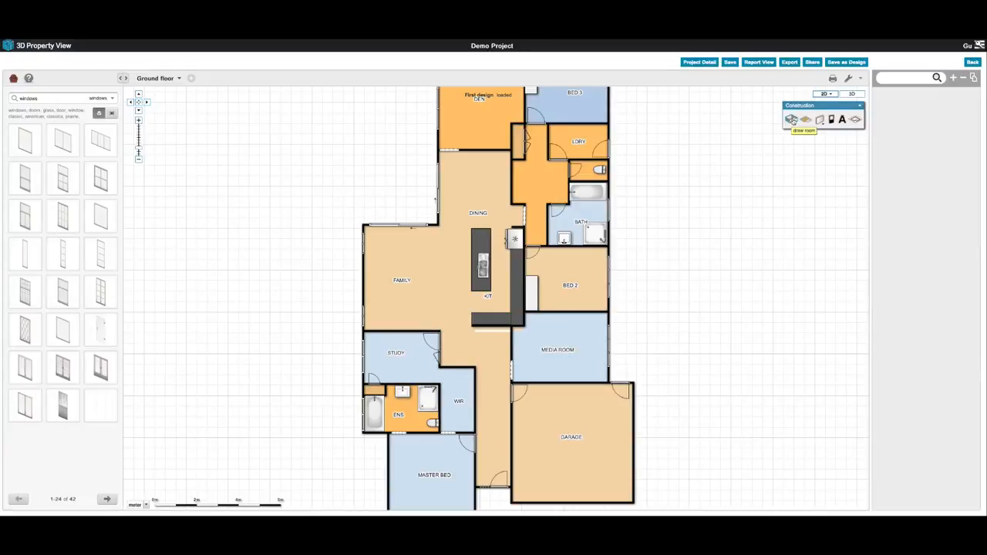
{"action": "left_click", "coordinate": [791, 119]}
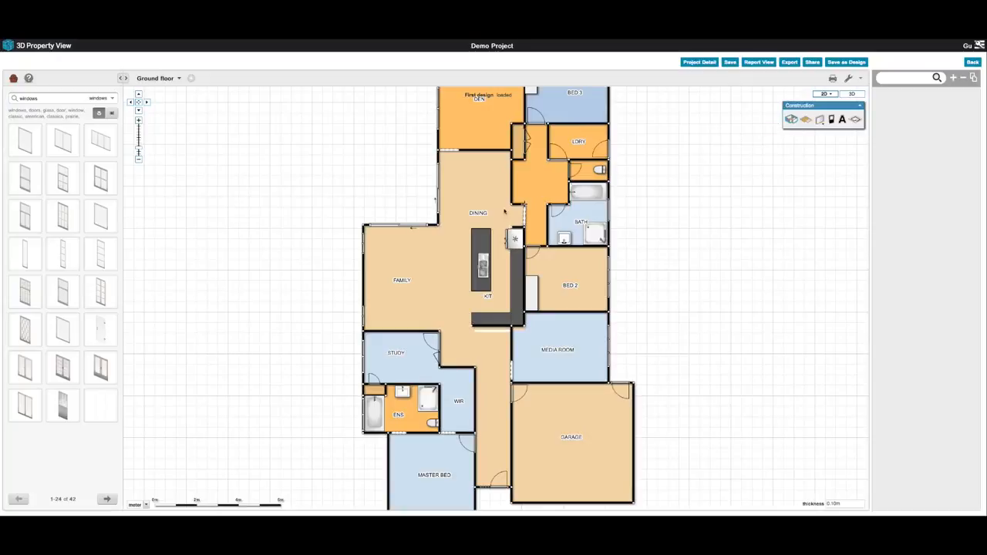
{"action": "left_click_drag", "start_coordinate": [438, 225], "coordinate": [361, 148]}
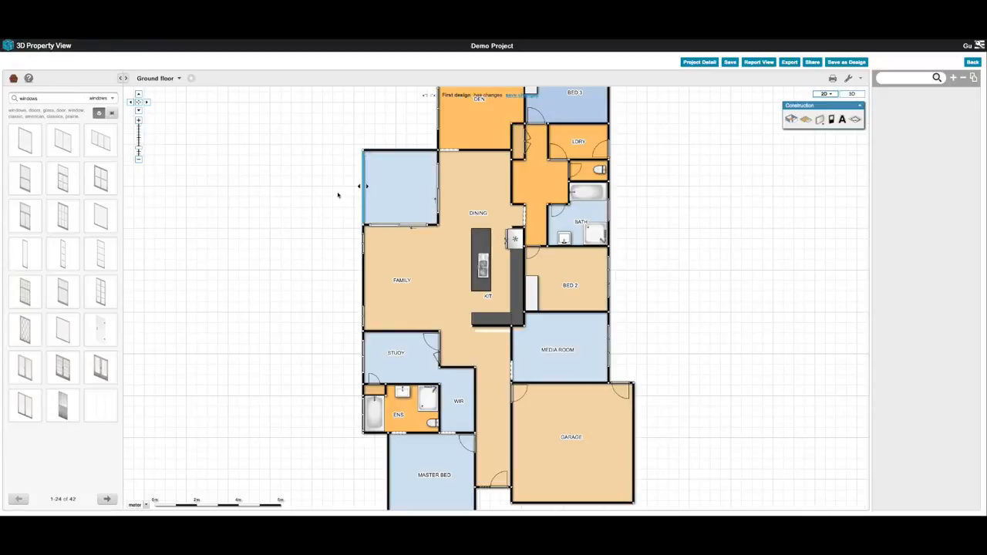
Move the upper wall of the new corner room slightly inward
{"action": "left_click_drag", "start_coordinate": [335, 196], "coordinate": [415, 201]}
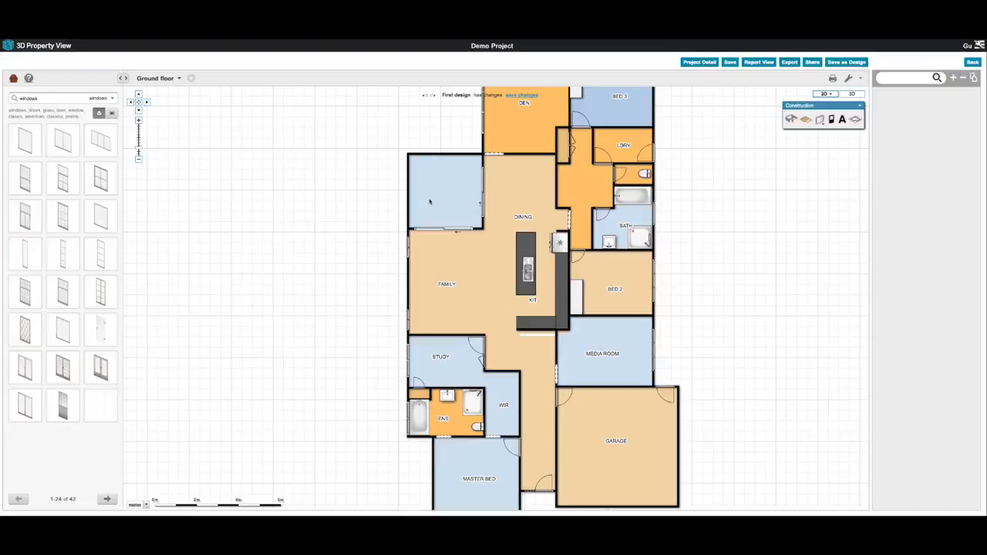
{"action": "left_click", "coordinate": [139, 121]}
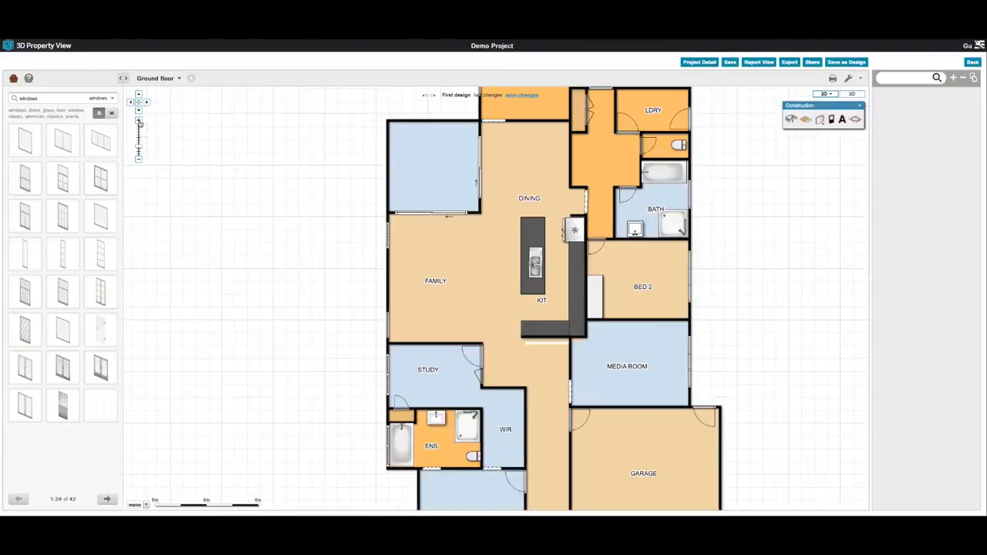
{"action": "left_click_drag", "start_coordinate": [306, 141], "coordinate": [290, 208]}
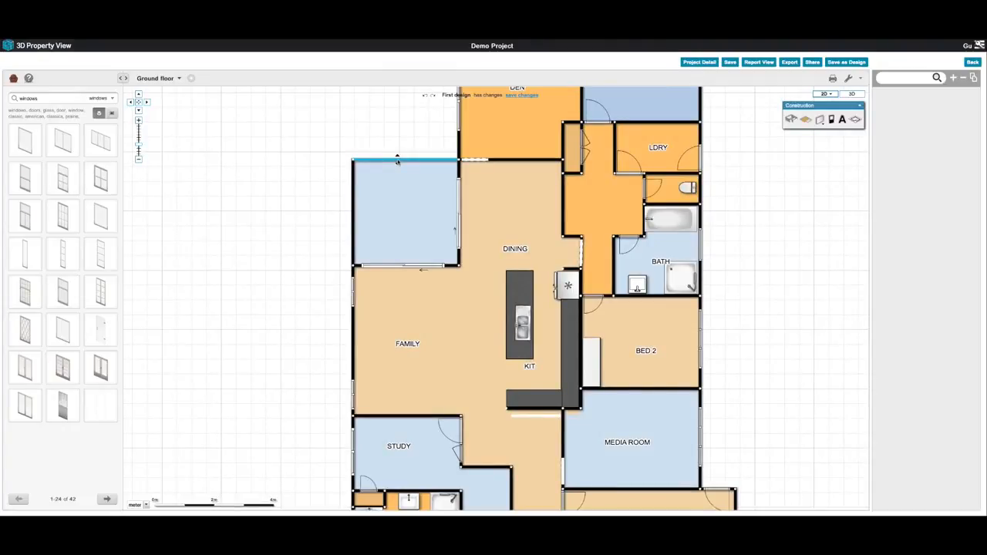
{"action": "mouse_move", "coordinate": [397, 160]}
{"action": "left_mouse_down"}
{"action": "mouse_move", "coordinate": [403, 189]}
{"action": "mouse_move", "coordinate": [406, 160]}
{"action": "left_mouse_up"}
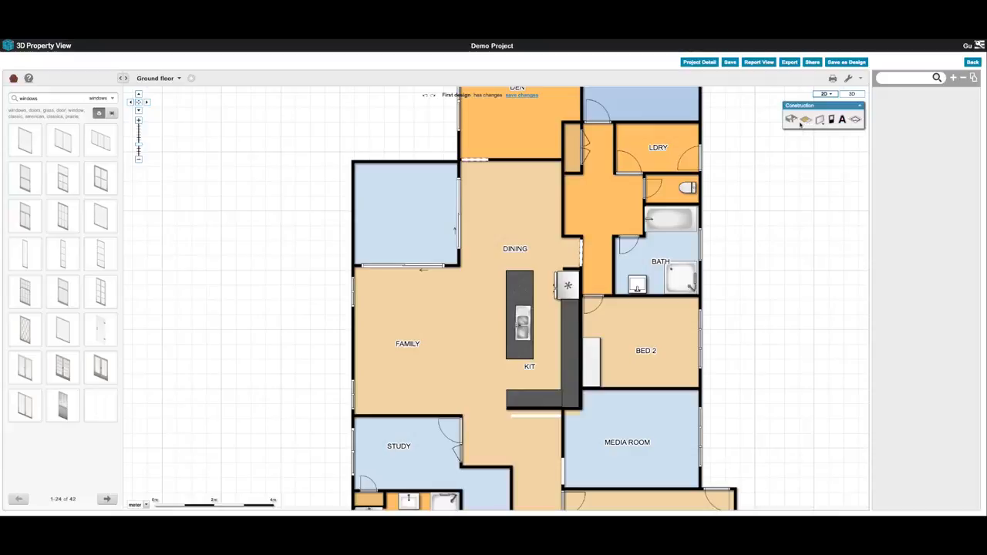
Undo the wall move and the room, and redraw the room in the outside corner between the dining and family areas
{"action": "left_click", "coordinate": [425, 95]}
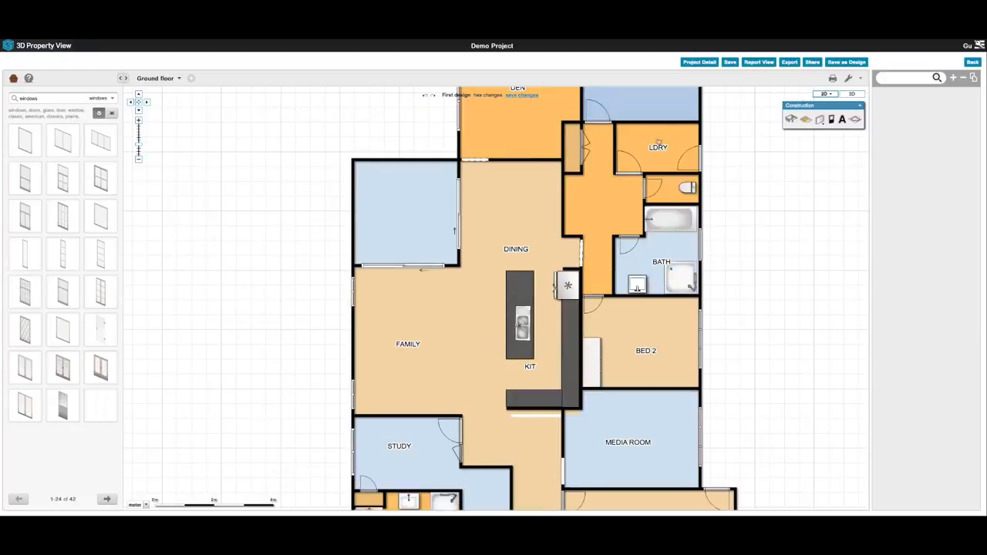
{"action": "left_click", "coordinate": [425, 95]}
{"action": "mouse_move", "coordinate": [459, 264]}
{"action": "left_mouse_down"}
{"action": "mouse_move", "coordinate": [344, 159]}
{"action": "mouse_move", "coordinate": [352, 162]}
{"action": "left_mouse_up"}
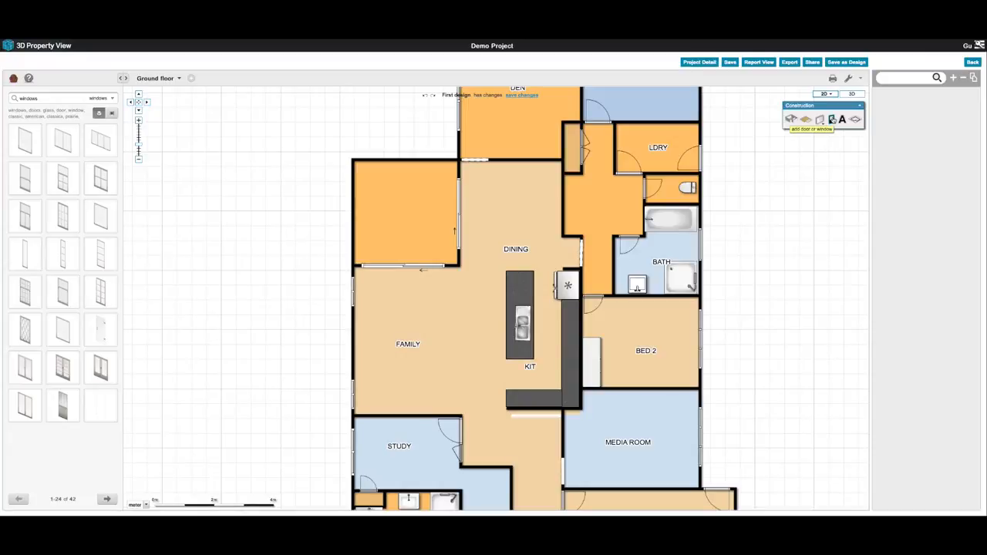
Add a standard door to the lower part of the new room's left outer wall and open its properties
{"action": "left_click", "coordinate": [831, 119]}
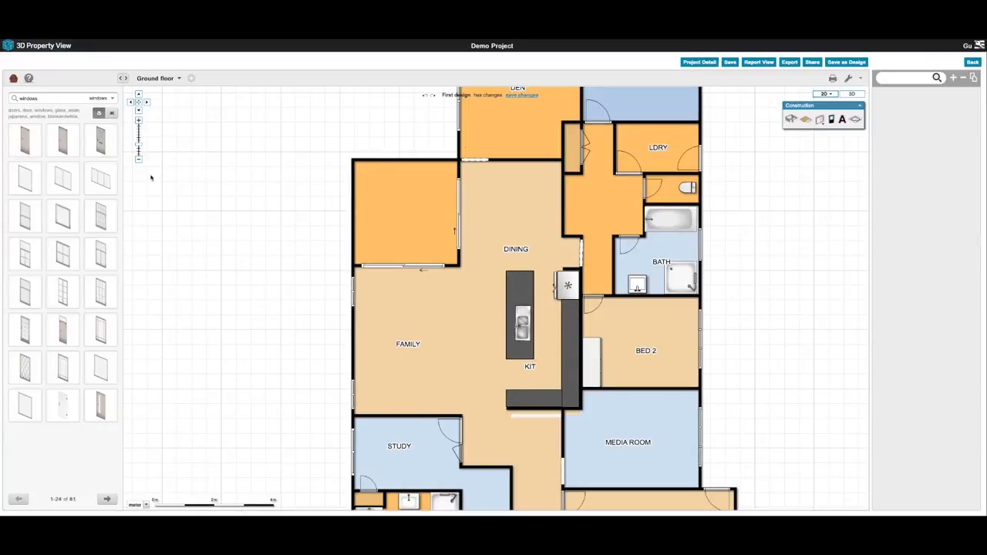
{"action": "left_click_drag", "start_coordinate": [27, 150], "coordinate": [363, 232]}
{"action": "left_click", "coordinate": [354, 241]}
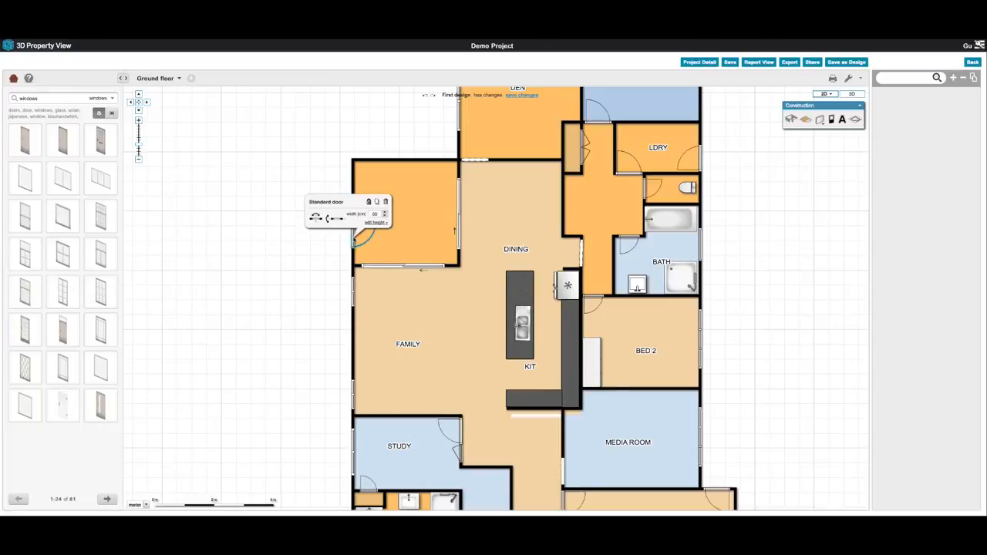
Flip the new standard door's opening direction and hinge side until it swings into the new room
{"action": "left_click", "coordinate": [335, 218]}
{"action": "left_click", "coordinate": [335, 219]}
{"action": "left_click", "coordinate": [321, 221]}
{"action": "left_click", "coordinate": [319, 221]}
{"action": "left_click", "coordinate": [320, 222]}
{"action": "left_click", "coordinate": [319, 221]}
Set the new door's width to 70 cm, adjust its height and lock it in place
{"action": "double_click", "coordinate": [378, 215]}
{"action": "type", "text": "7"}
{"action": "left_click", "coordinate": [375, 224]}
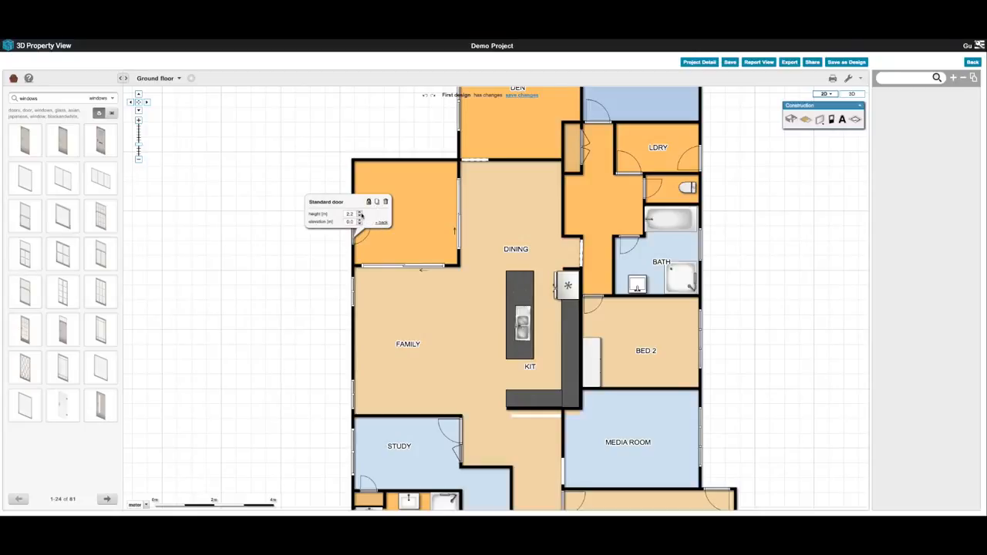
{"action": "left_click", "coordinate": [359, 215]}
{"action": "left_click", "coordinate": [381, 223]}
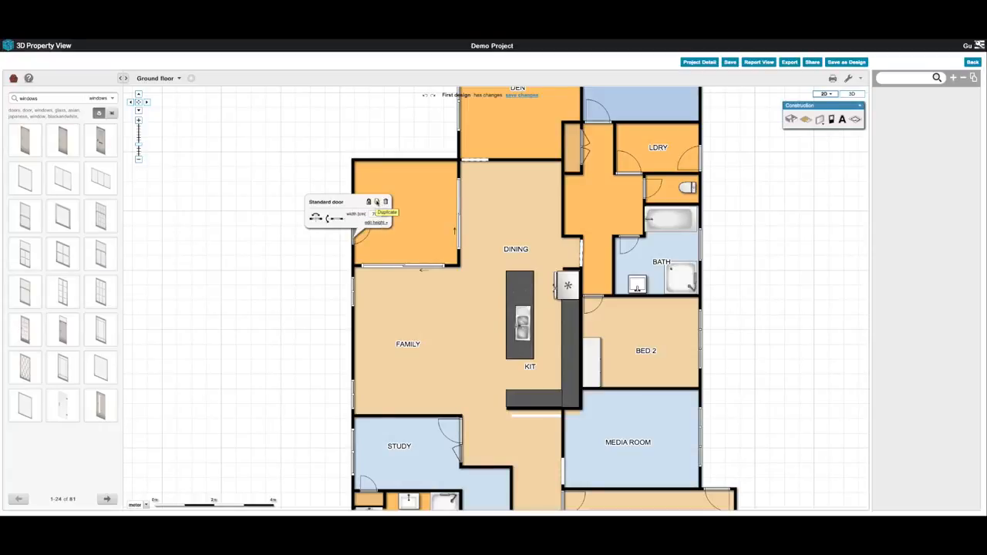
{"action": "left_click", "coordinate": [369, 203]}
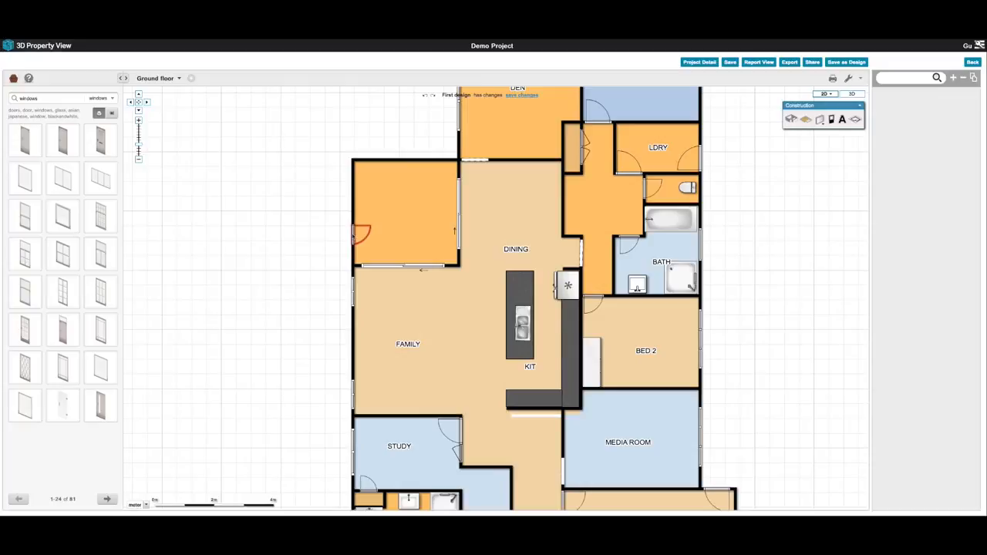
Duplicate the standard door onto the family room's left outer wall and delete the copy
{"action": "left_click", "coordinate": [361, 233]}
{"action": "left_click", "coordinate": [384, 199]}
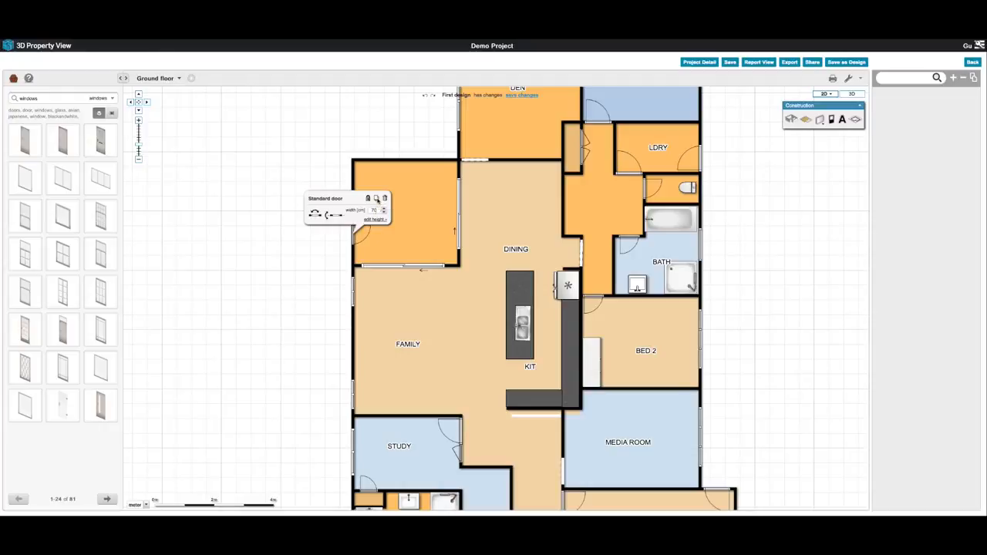
{"action": "left_click", "coordinate": [377, 199]}
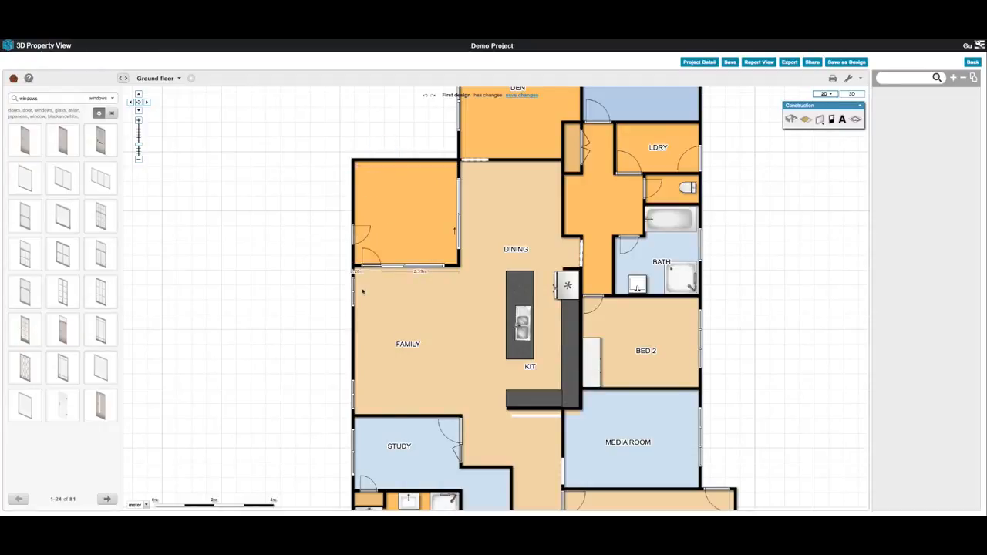
{"action": "left_click", "coordinate": [360, 323]}
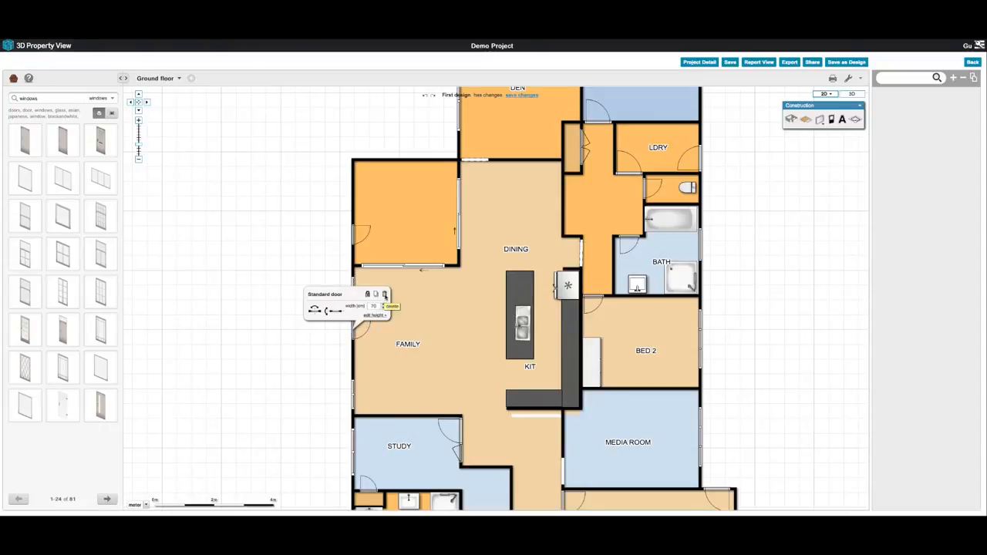
{"action": "left_click", "coordinate": [385, 295]}
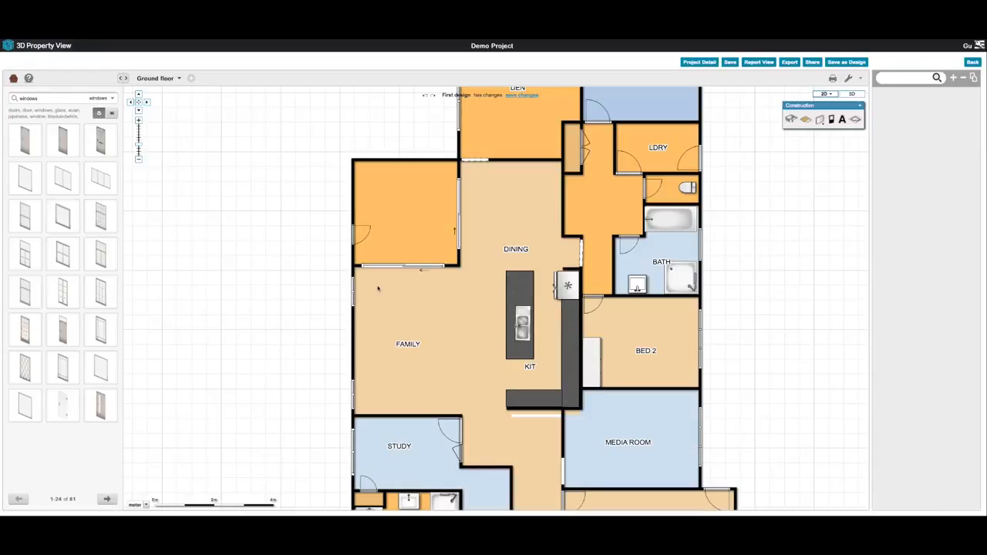
Add a standard window to the new room's upper wall and set its width to 120 cm
{"action": "left_click_drag", "start_coordinate": [28, 181], "coordinate": [396, 159]}
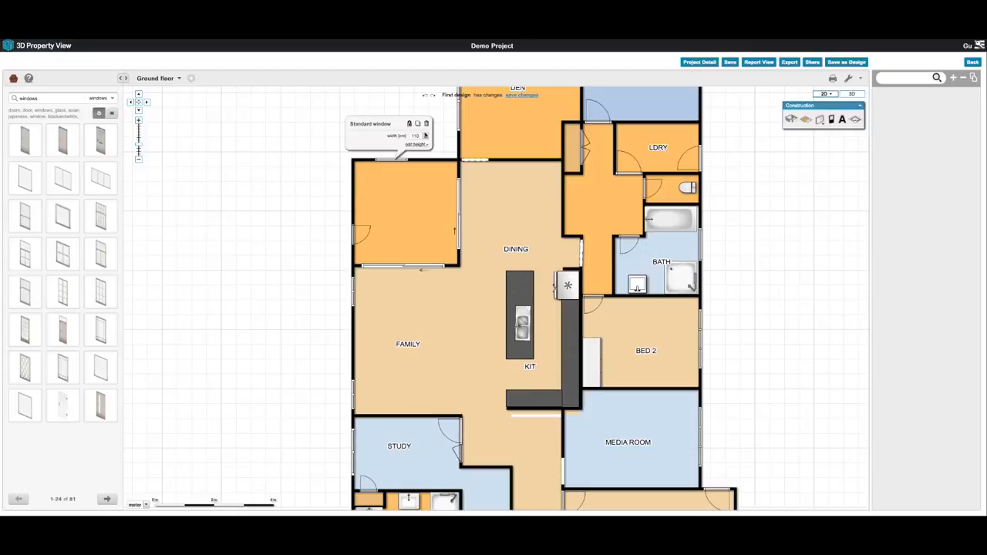
{"action": "double_click", "coordinate": [421, 136]}
{"action": "type", "text": "1"}
Adjust the height of the window in the new room's upper wall and lock it in place
{"action": "left_click", "coordinate": [415, 143]}
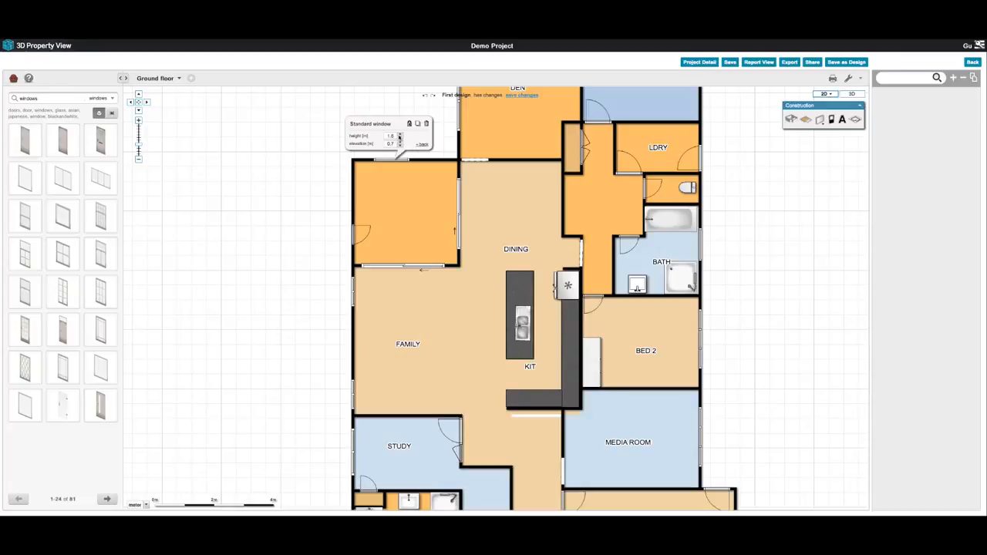
{"action": "left_click", "coordinate": [400, 138]}
{"action": "left_click", "coordinate": [421, 144]}
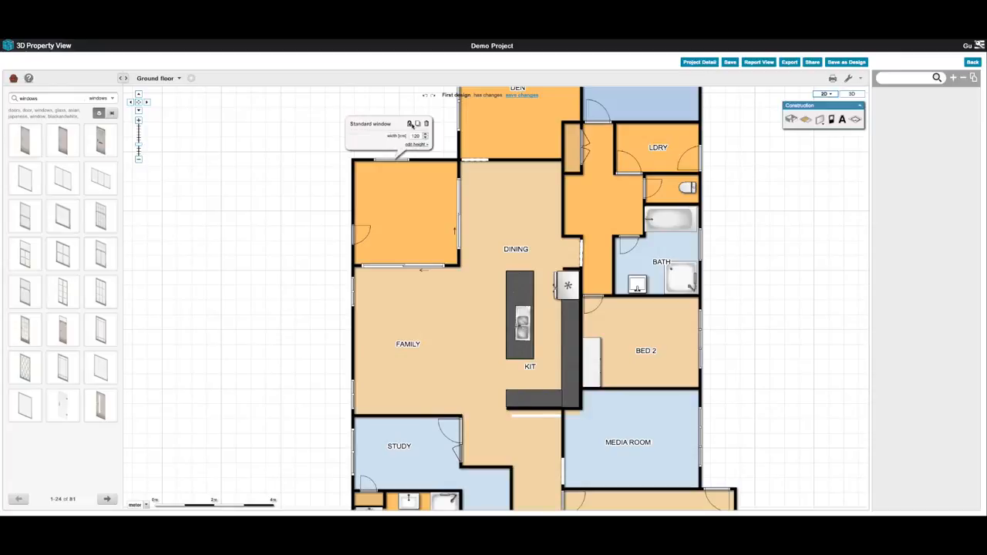
{"action": "left_click", "coordinate": [409, 124]}
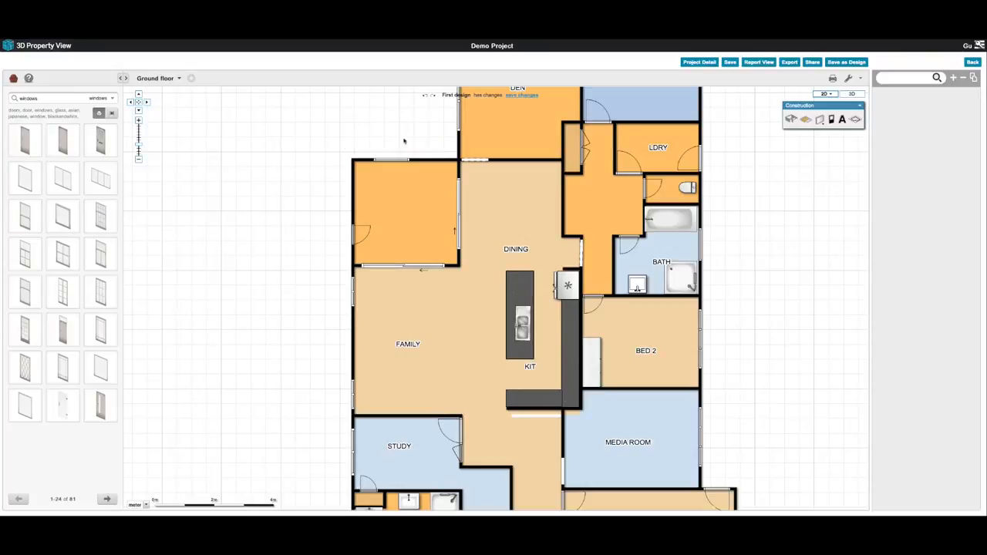
Duplicate the standard window onto the new room's left wall above the door and remove the copy
{"action": "left_click", "coordinate": [391, 160]}
{"action": "left_click", "coordinate": [425, 124]}
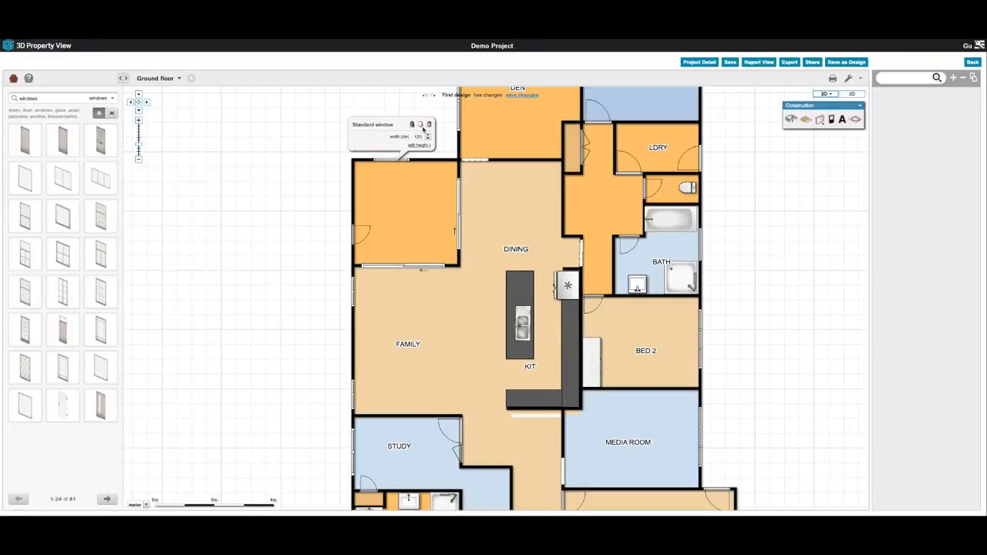
{"action": "left_click", "coordinate": [420, 126]}
{"action": "left_click_drag", "start_coordinate": [416, 129], "coordinate": [354, 196]}
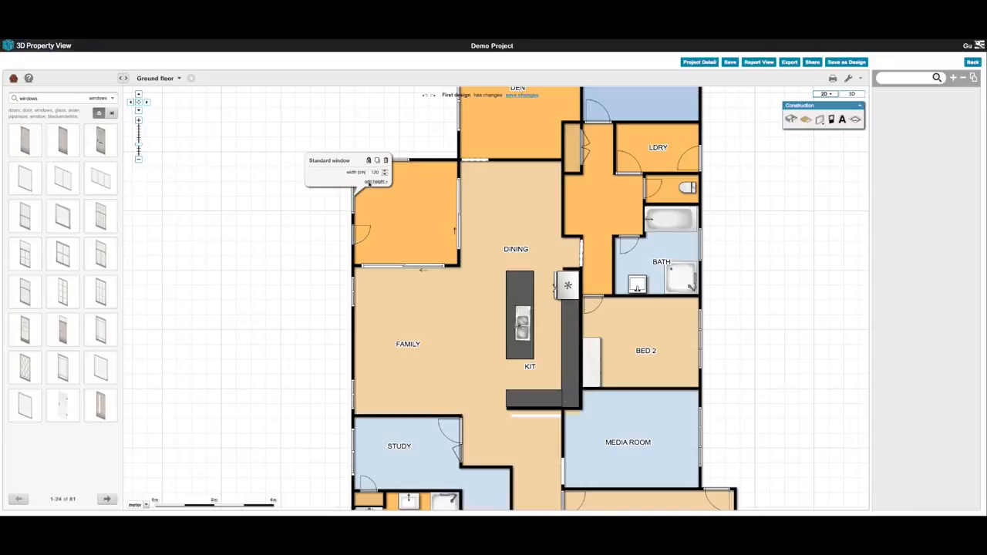
{"action": "left_click", "coordinate": [400, 196]}
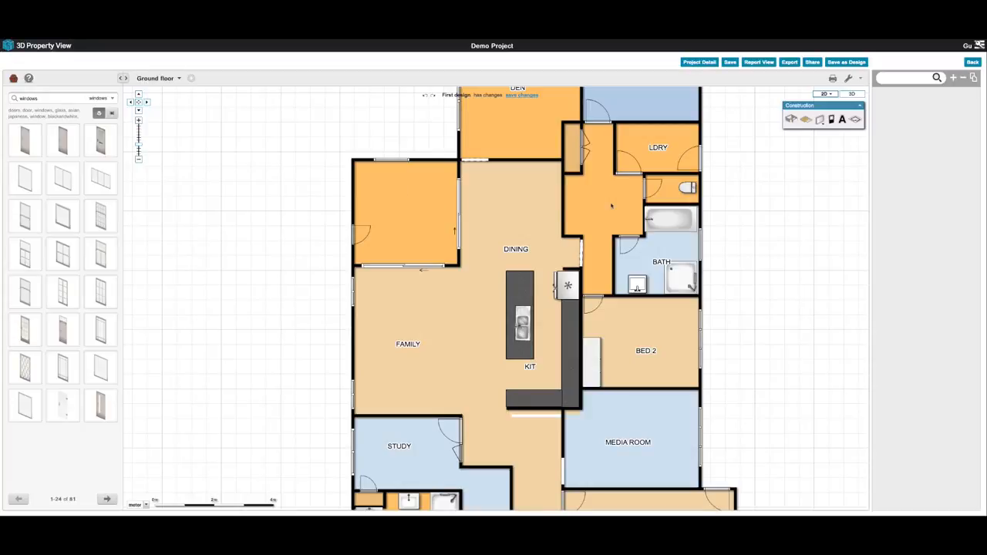
Set the thickness of the new room's upper wall to 20 cm and adjust its height and elevation
{"action": "left_click", "coordinate": [423, 161]}
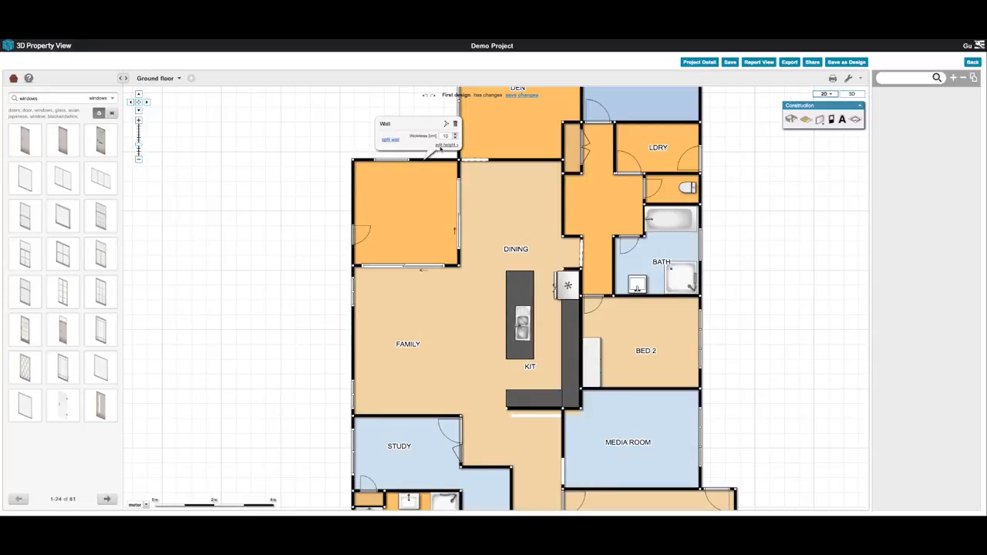
{"action": "left_click", "coordinate": [447, 136]}
{"action": "type", "text": "2"}
{"action": "left_click", "coordinate": [445, 145]}
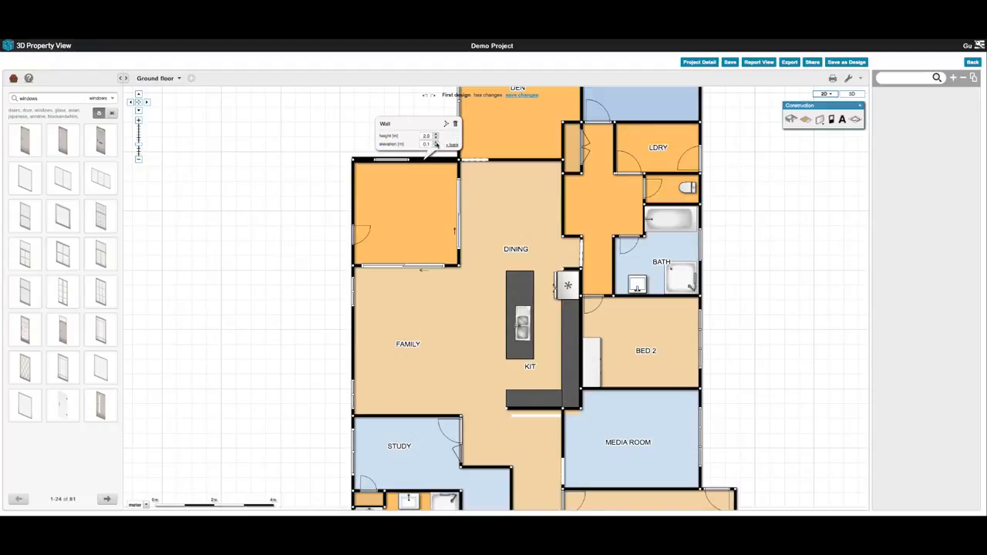
{"action": "left_click", "coordinate": [451, 145]}
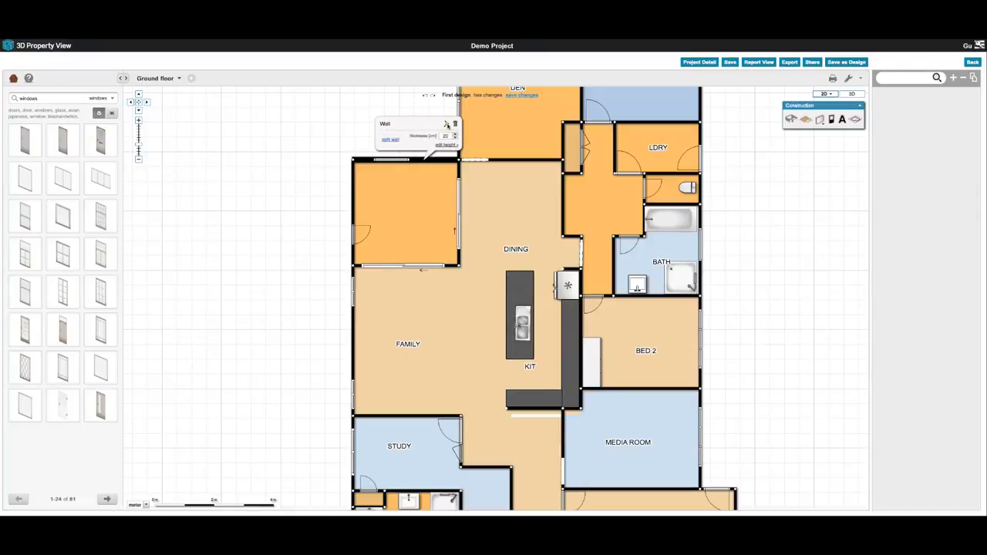
{"action": "left_click_drag", "start_coordinate": [445, 125], "coordinate": [417, 159]}
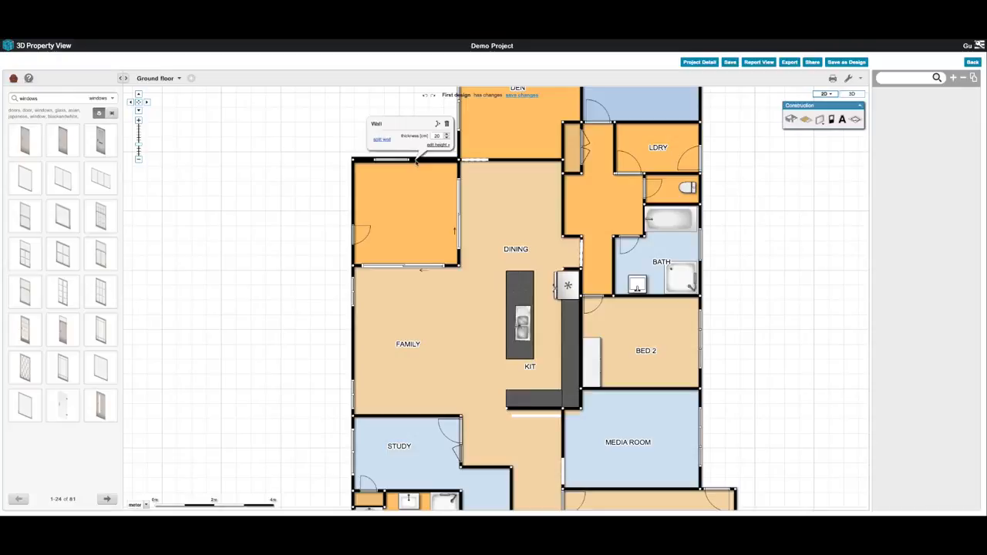
{"action": "left_click", "coordinate": [412, 186]}
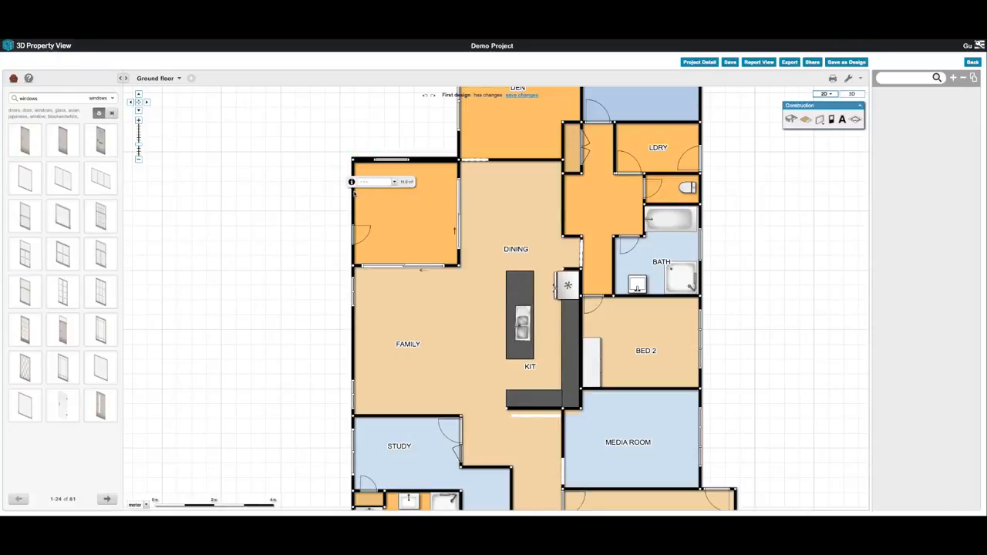
Split the new room's left outer wall above the door
{"action": "left_click", "coordinate": [353, 193]}
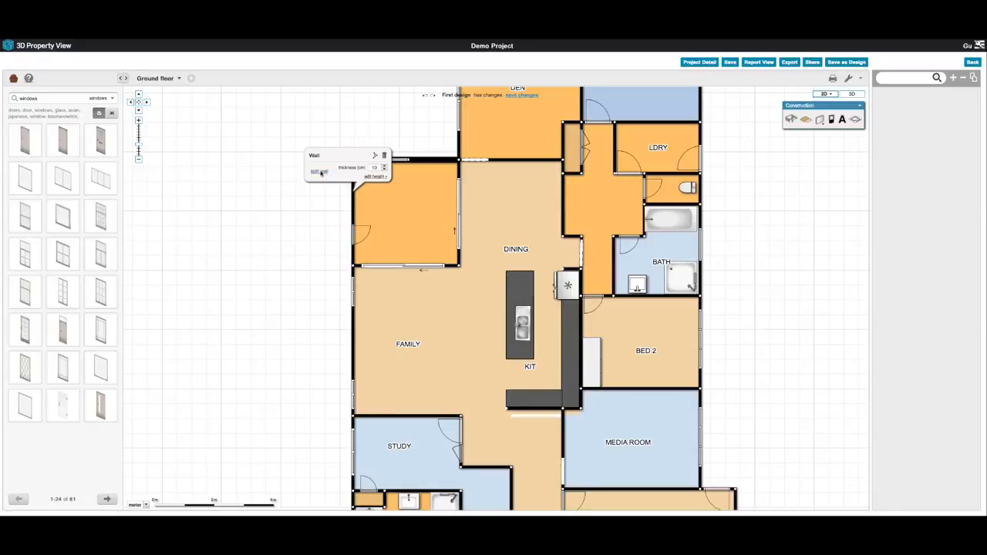
{"action": "left_click", "coordinate": [321, 171]}
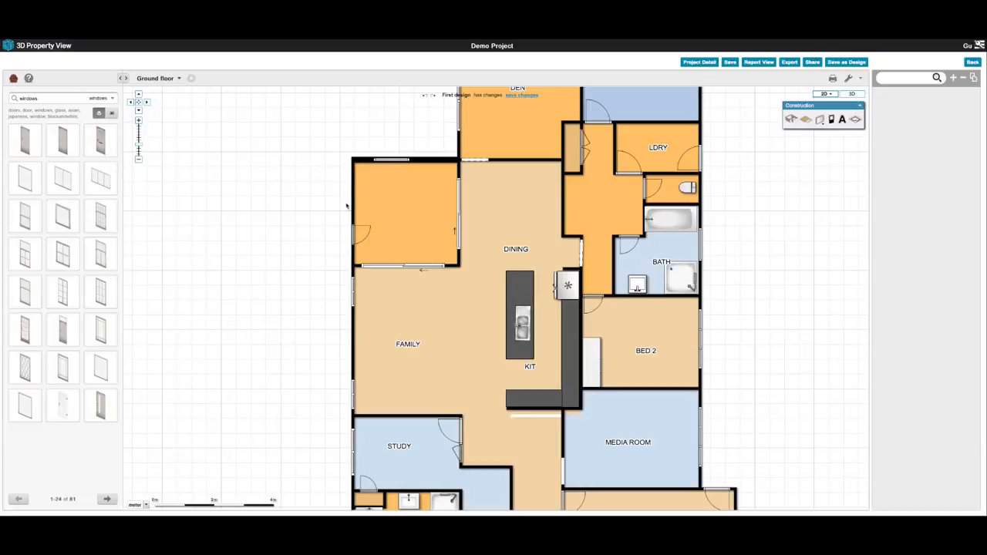
{"action": "mouse_move", "coordinate": [354, 211]}
{"action": "left_mouse_down"}
{"action": "mouse_move", "coordinate": [302, 205]}
{"action": "mouse_move", "coordinate": [338, 205]}
{"action": "left_mouse_up"}
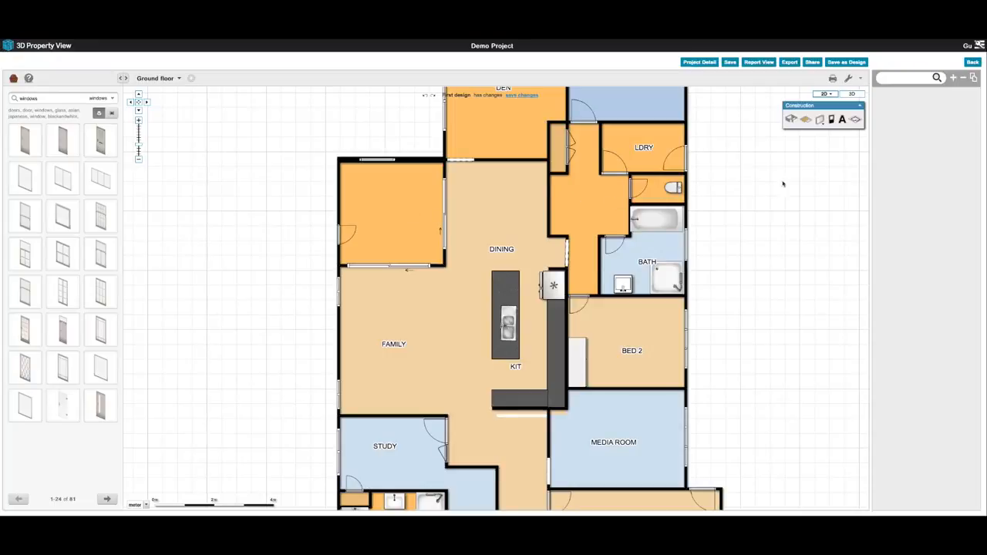
Inspect the new room's exterior walls, door and window in 3D and return to the 2D plan
{"action": "left_click", "coordinate": [855, 94]}
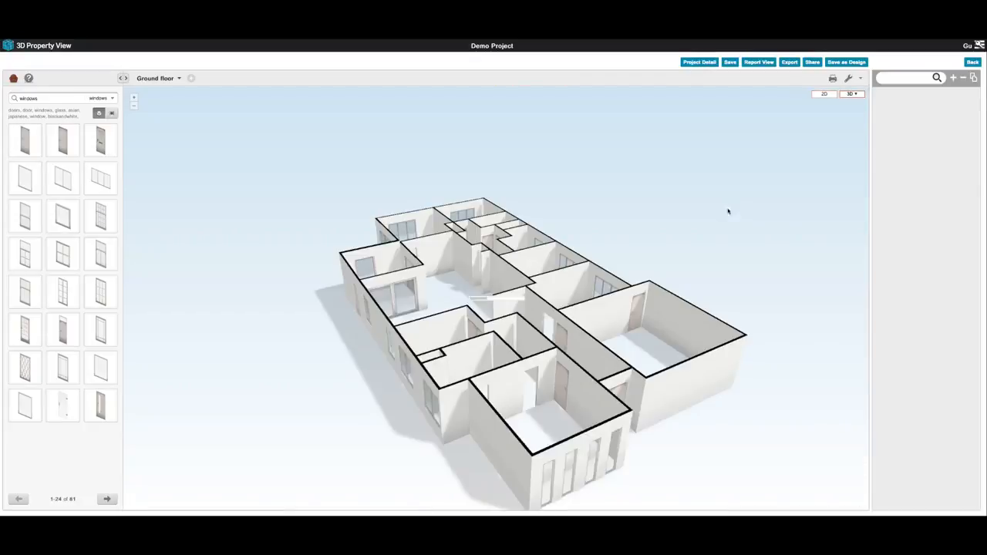
{"action": "mouse_move", "coordinate": [392, 314]}
{"action": "left_mouse_down"}
{"action": "mouse_move", "coordinate": [592, 331]}
{"action": "mouse_move", "coordinate": [549, 353]}
{"action": "mouse_move", "coordinate": [461, 352]}
{"action": "left_mouse_up"}
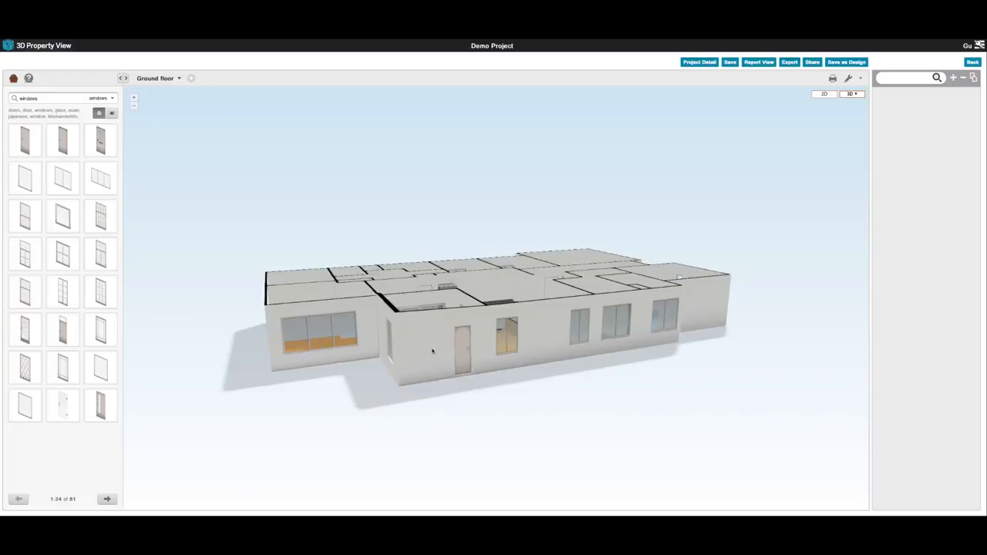
{"action": "scroll", "coordinate": [432, 351], "scroll_direction": "up", "scroll_amount": 5}
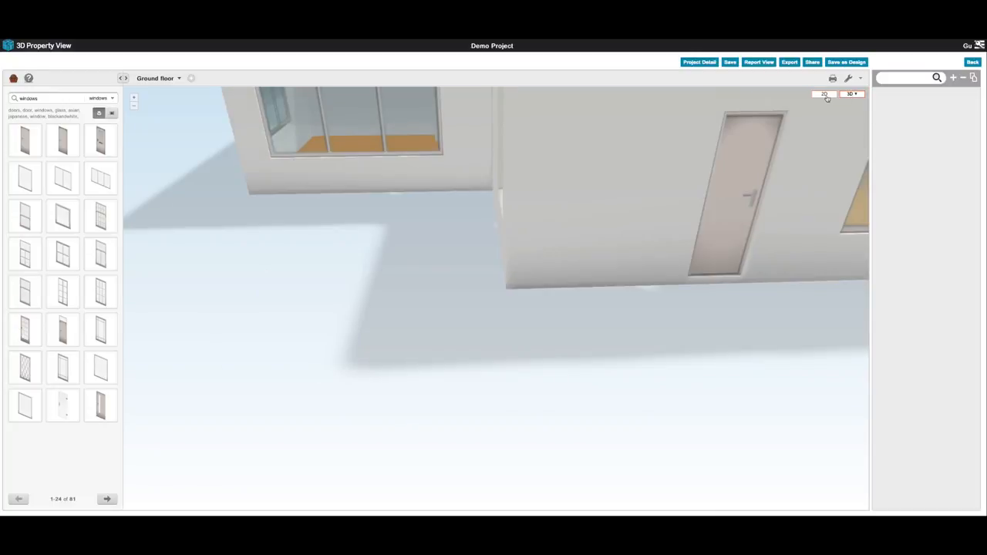
{"action": "left_click", "coordinate": [824, 94]}
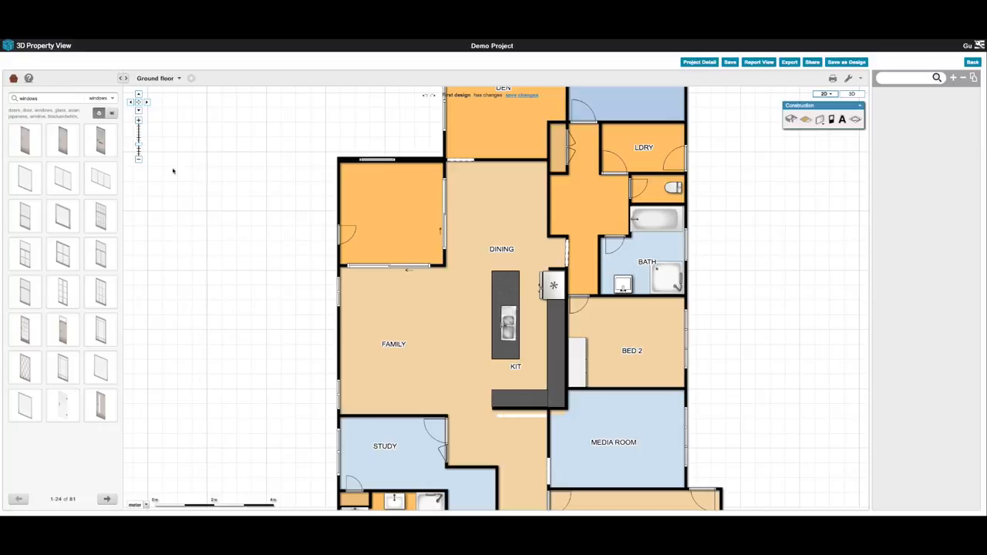
Show the bedroom objects and place a single bed with a light-blue cover in the new room's lower-right corner, headboard against the right wall
{"action": "left_click", "coordinate": [112, 98]}
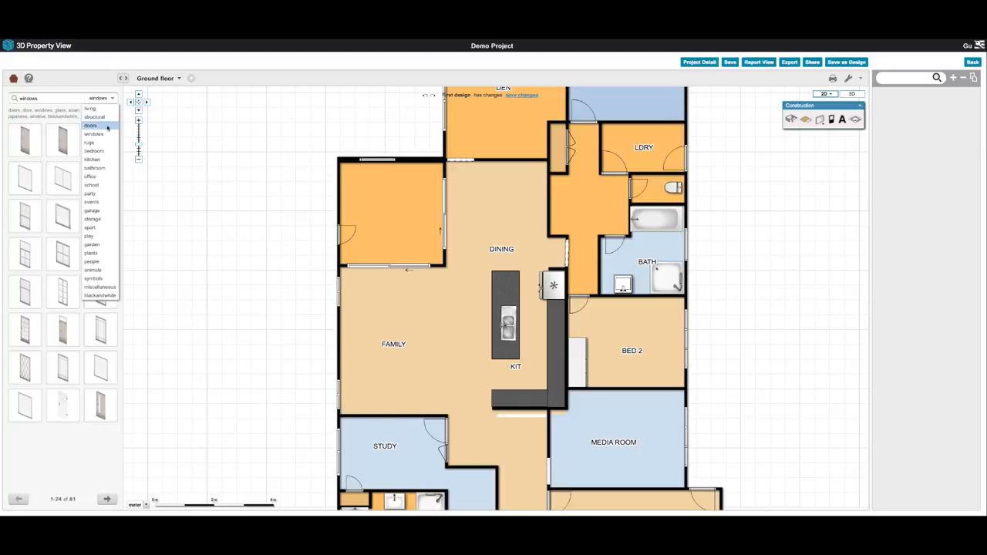
{"action": "left_click", "coordinate": [93, 151]}
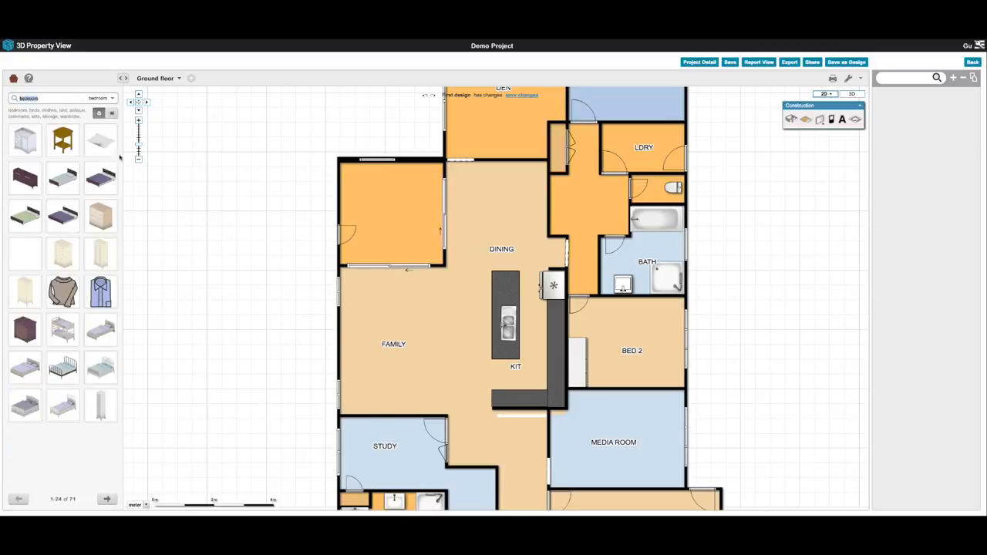
{"action": "left_click_drag", "start_coordinate": [64, 178], "coordinate": [394, 198]}
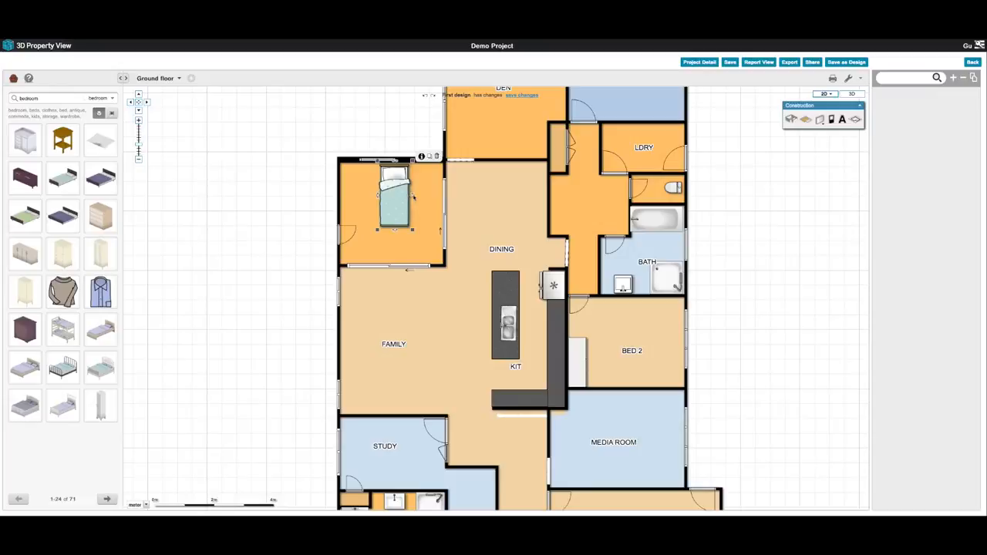
{"action": "left_click_drag", "start_coordinate": [408, 204], "coordinate": [417, 238]}
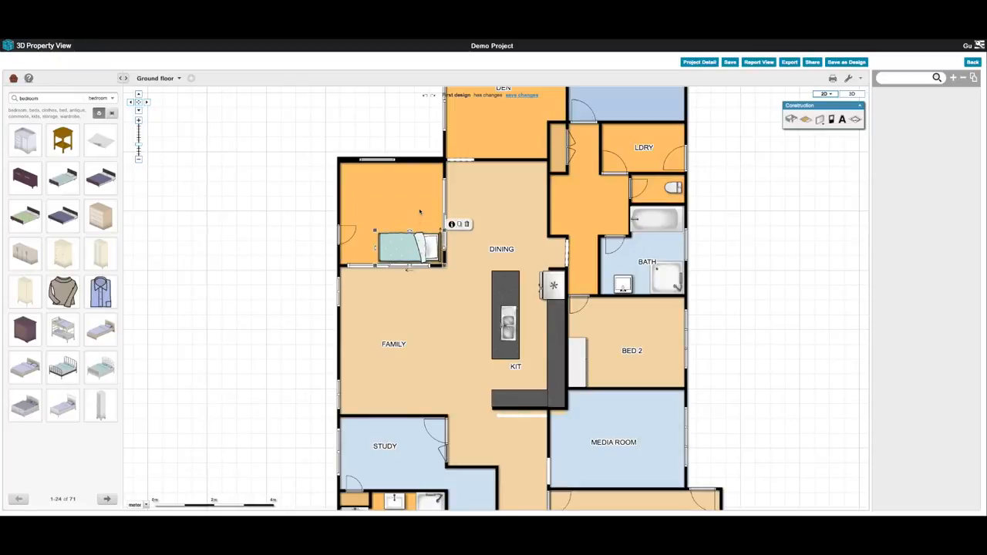
Add a bedside table next to the bed and a light-blue nursery unit in the new room's upper-right corner
{"action": "left_click_drag", "start_coordinate": [62, 139], "coordinate": [434, 227]}
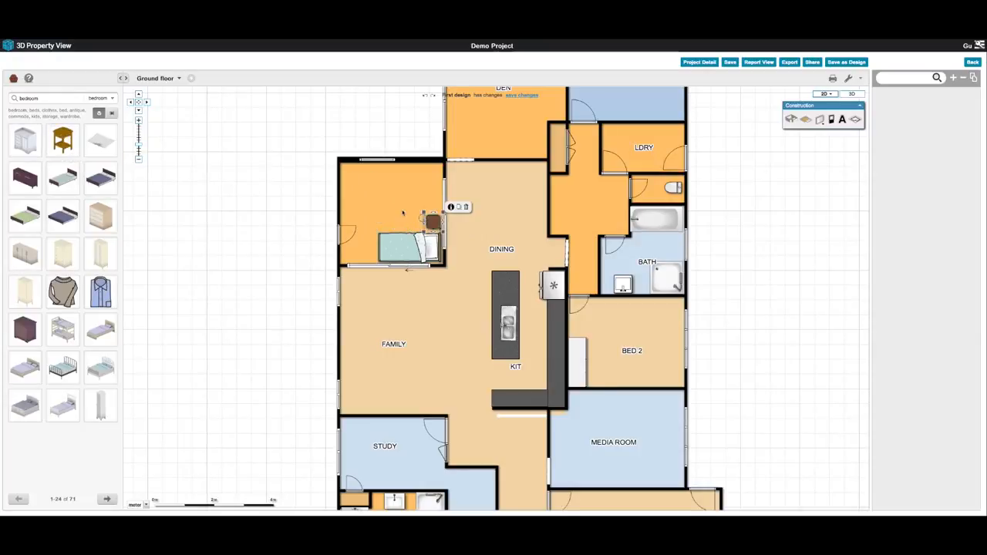
{"action": "left_click_drag", "start_coordinate": [24, 140], "coordinate": [417, 175]}
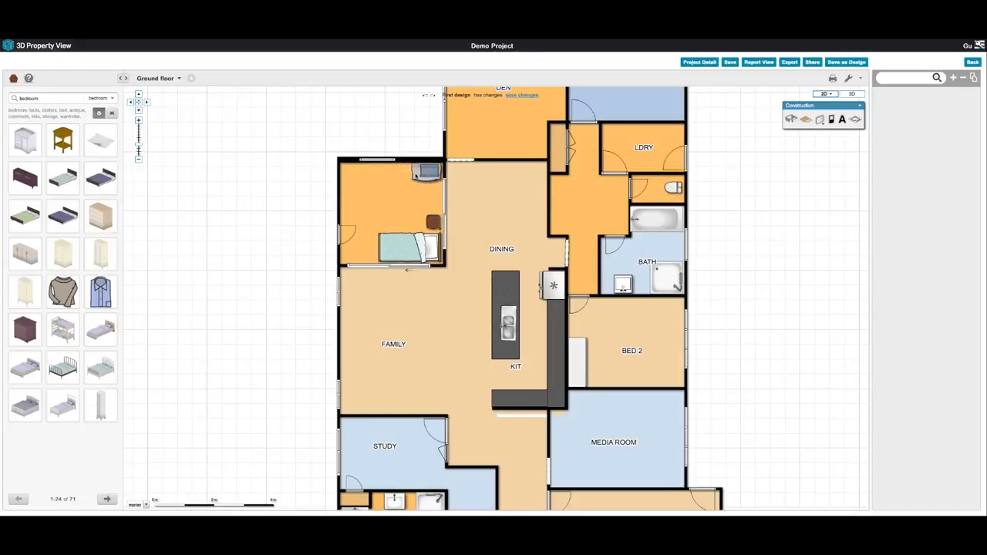
{"action": "left_click", "coordinate": [379, 194]}
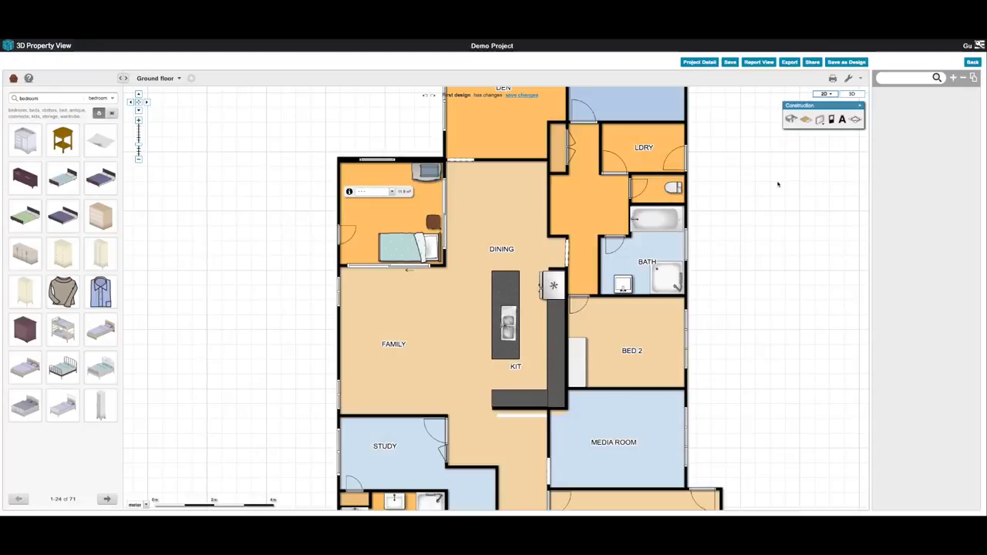
View the furnished new room in 3D and return to the 2D plan
{"action": "left_click", "coordinate": [851, 93]}
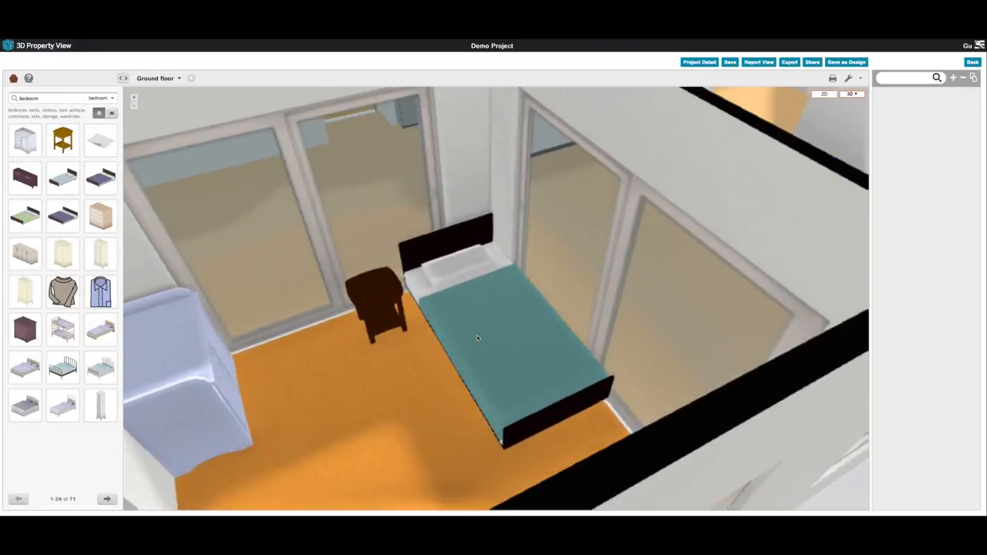
{"action": "left_click", "coordinate": [824, 94]}
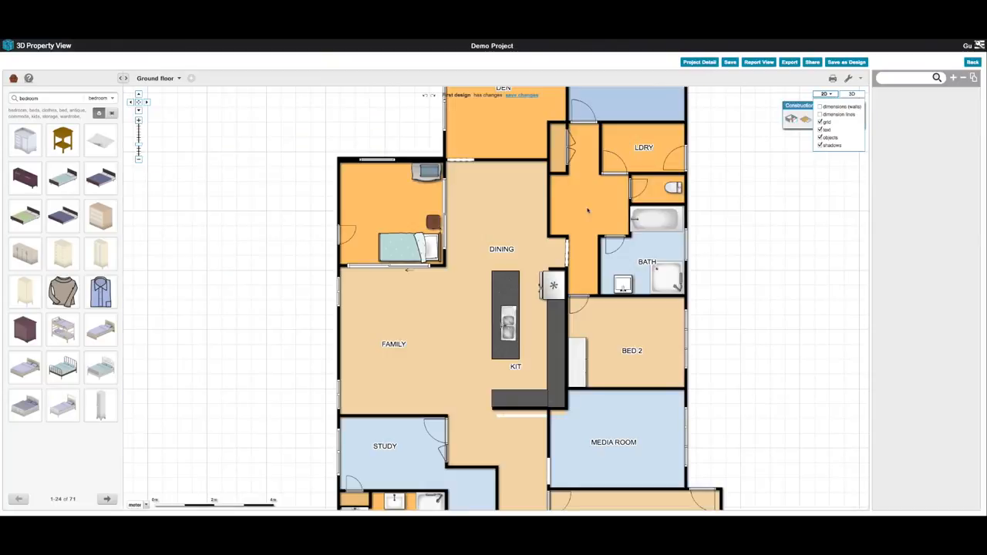